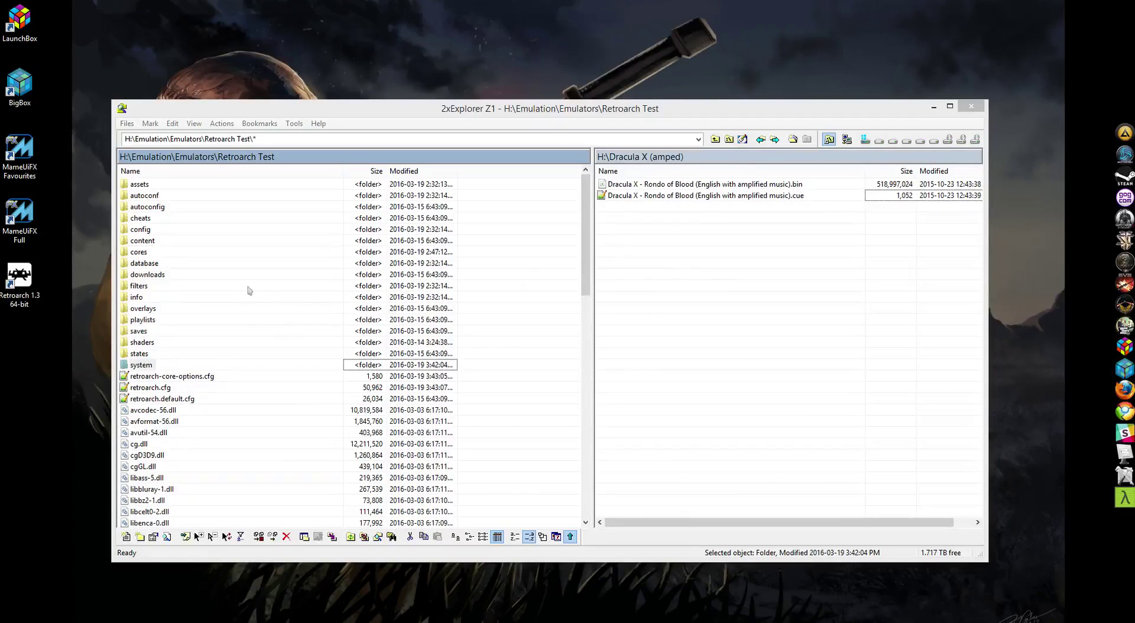
Move the file manager window up and open the system folder inside Retroarch Test.
key("F2")
mouse_move(582, 203)
left_mouse_down()
mouse_move(582, 424)
mouse_move(581, 198)
left_mouse_up()
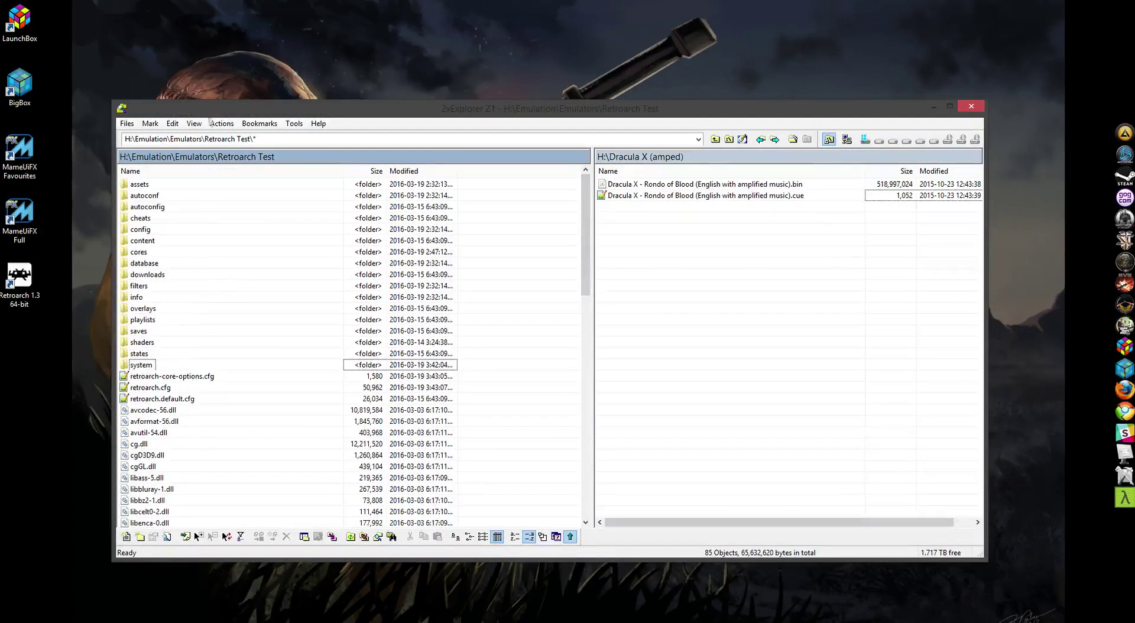
left_click_drag(213, 100, 214, 50)
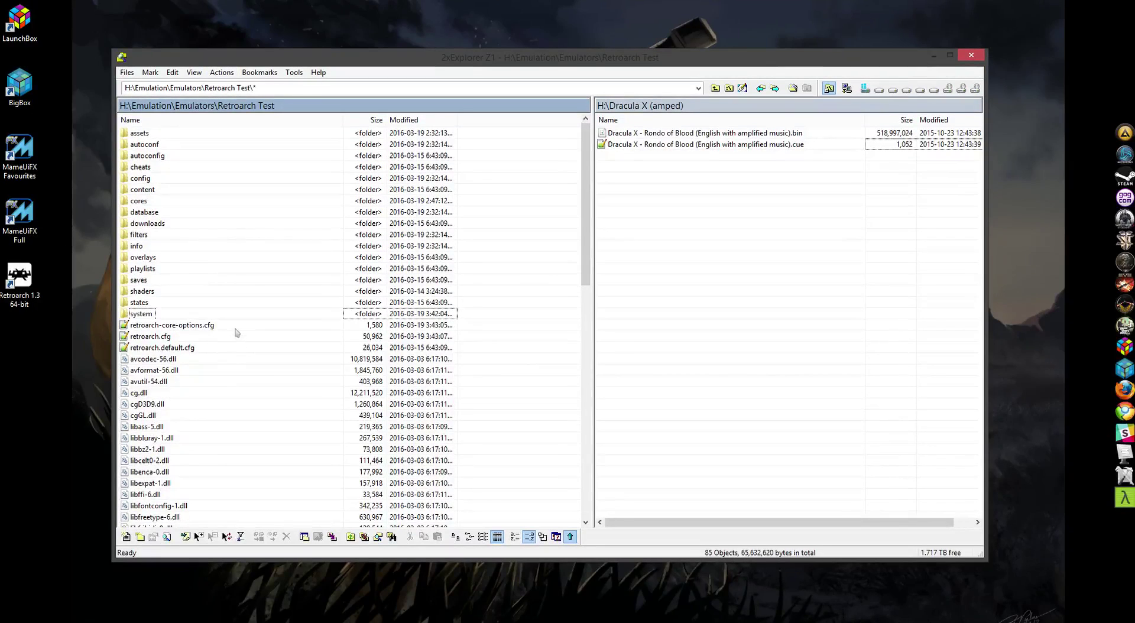
double_click(142, 315)
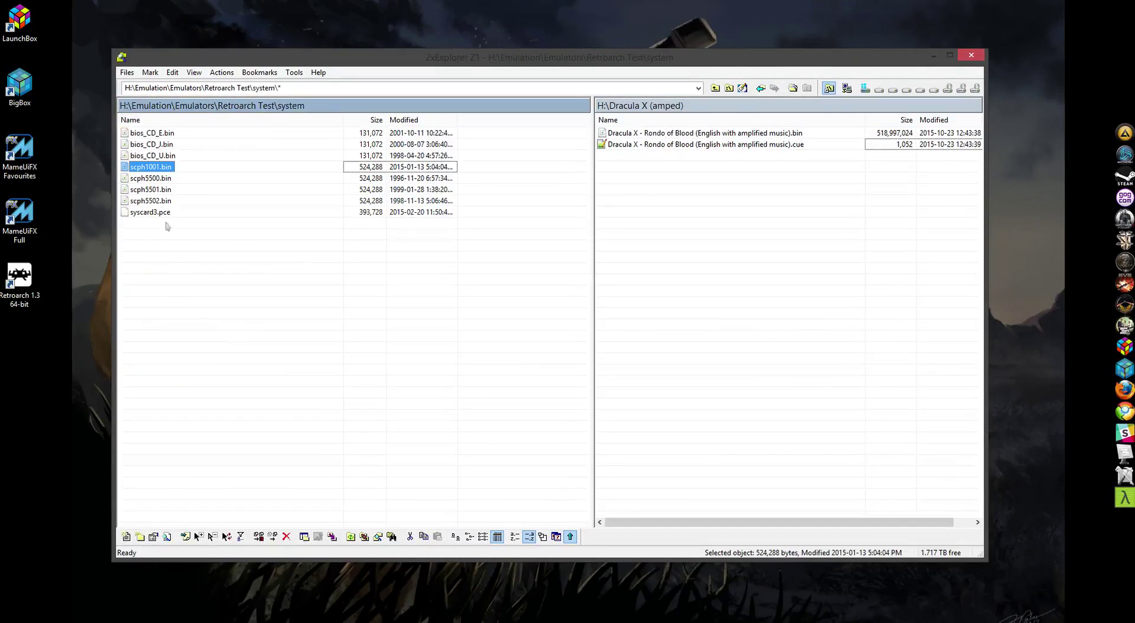
Review the BIOS files in the system folder: syscard3.pce, the four scph .bin files and the three bios_CD .bin files.
left_click_drag(201, 243, 124, 123)
left_click(214, 240)
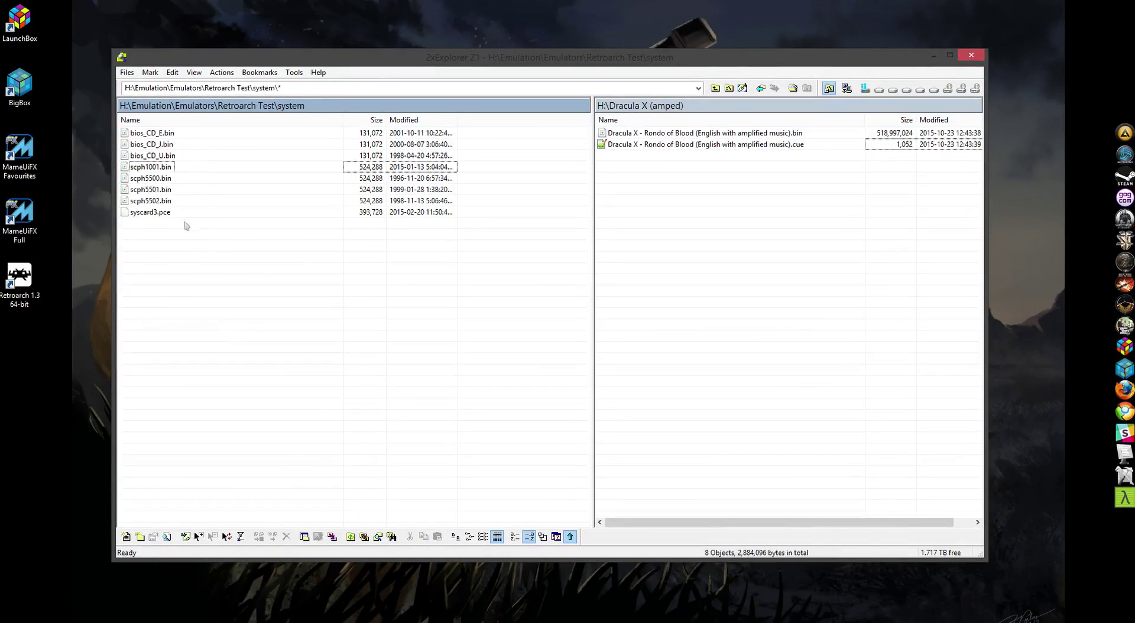
left_click(155, 211)
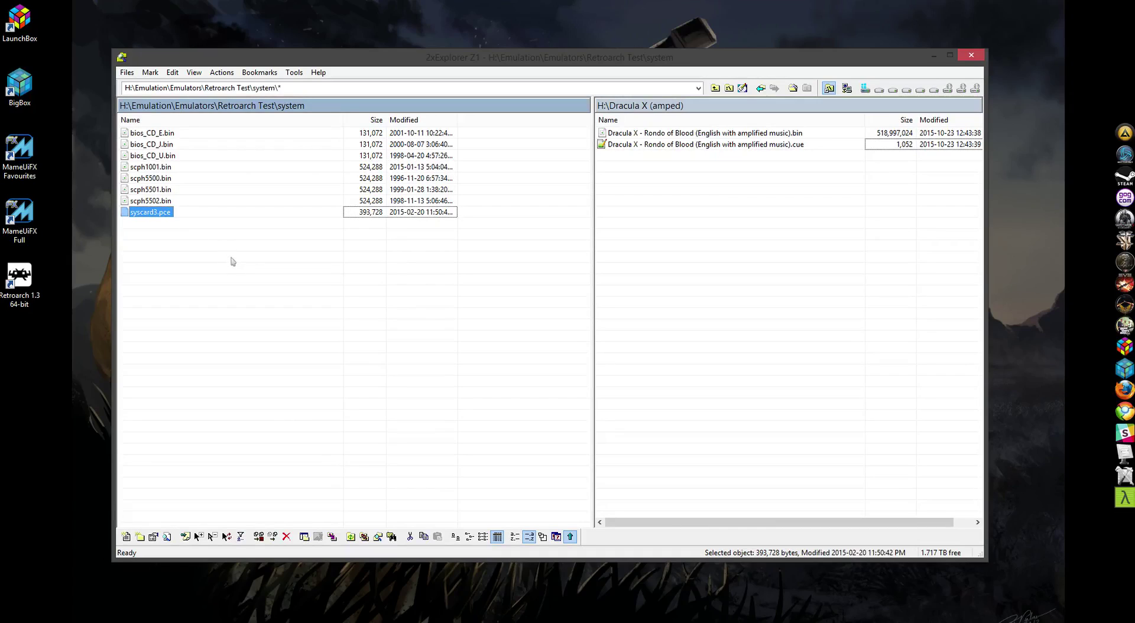
left_click_drag(184, 204, 176, 163)
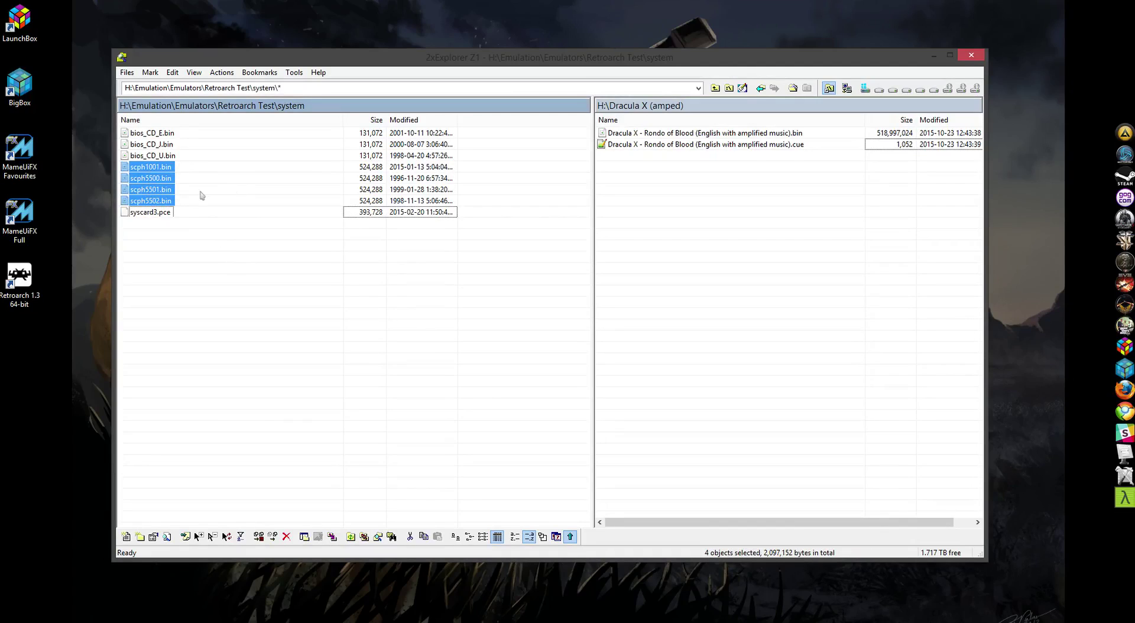
left_click_drag(191, 158, 142, 133)
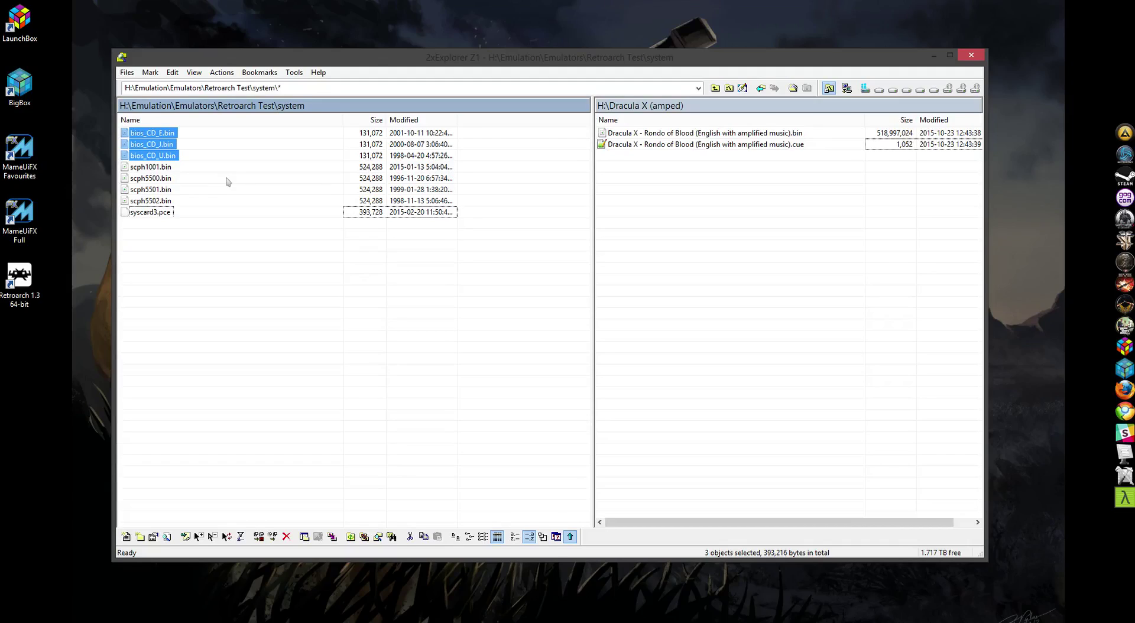
left_click(299, 272)
Check the disc files in the Dracula X, Castlevania - Symphony of the Night and Android Assault folders on drive H:.
left_click(696, 176)
left_click(715, 87)
double_click(637, 156)
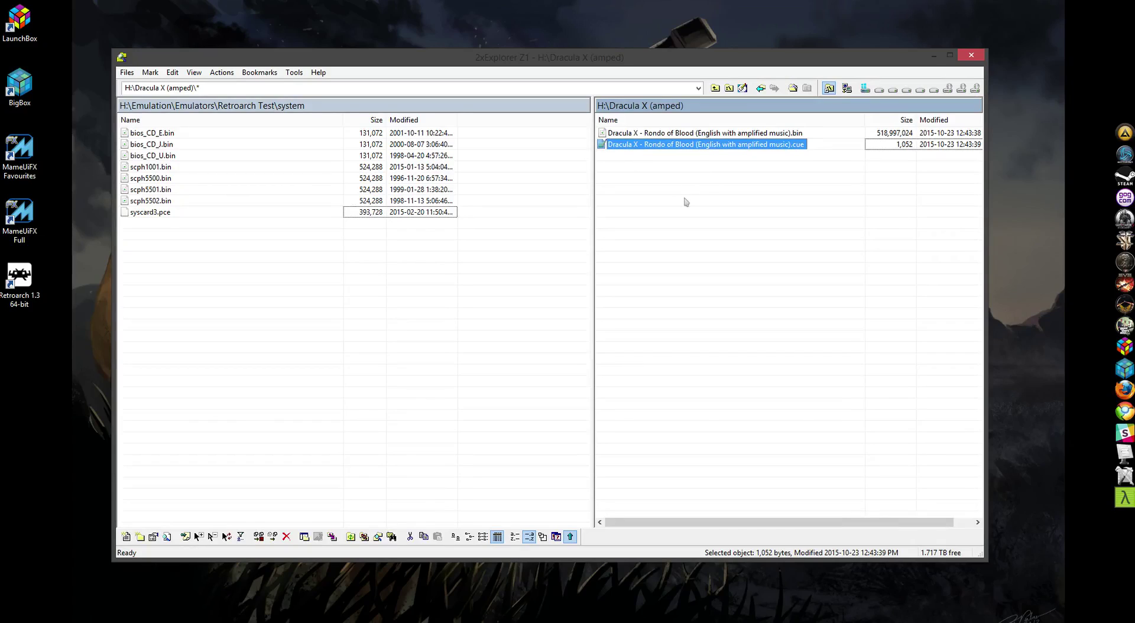
left_click(716, 87)
double_click(654, 145)
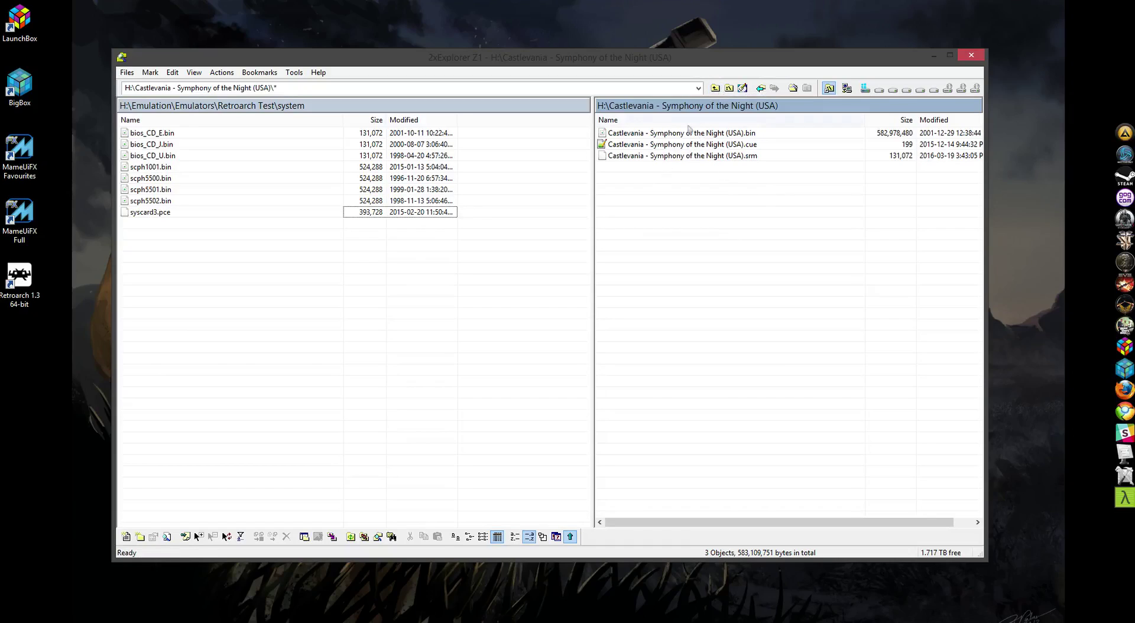
left_click(716, 87)
key("Up")
key("Return")
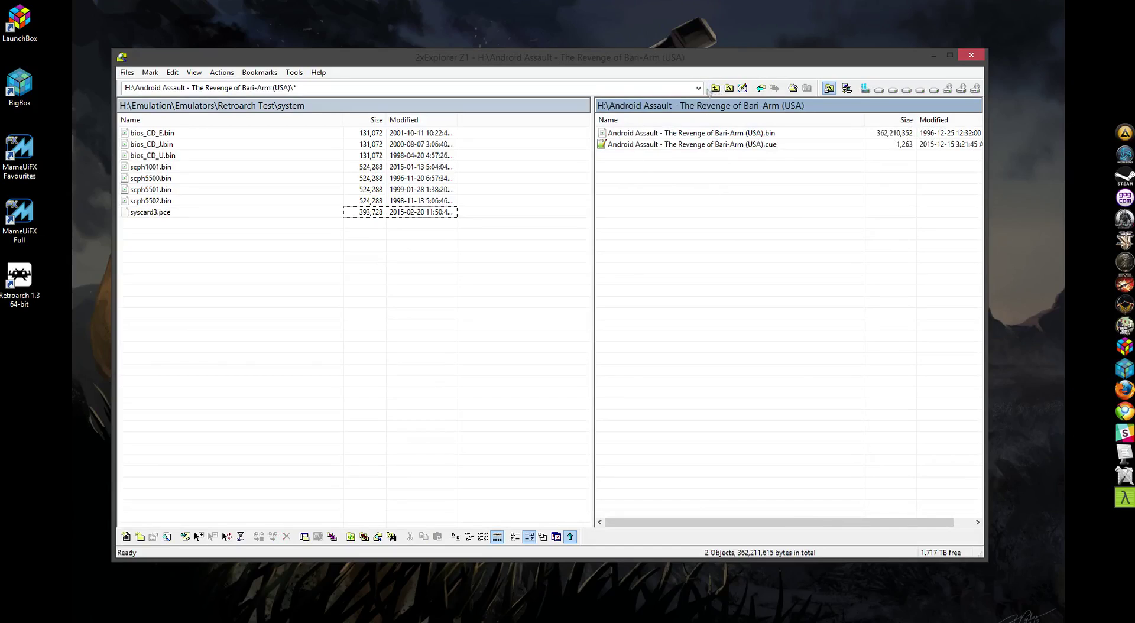
left_click(714, 89)
left_click(687, 163)
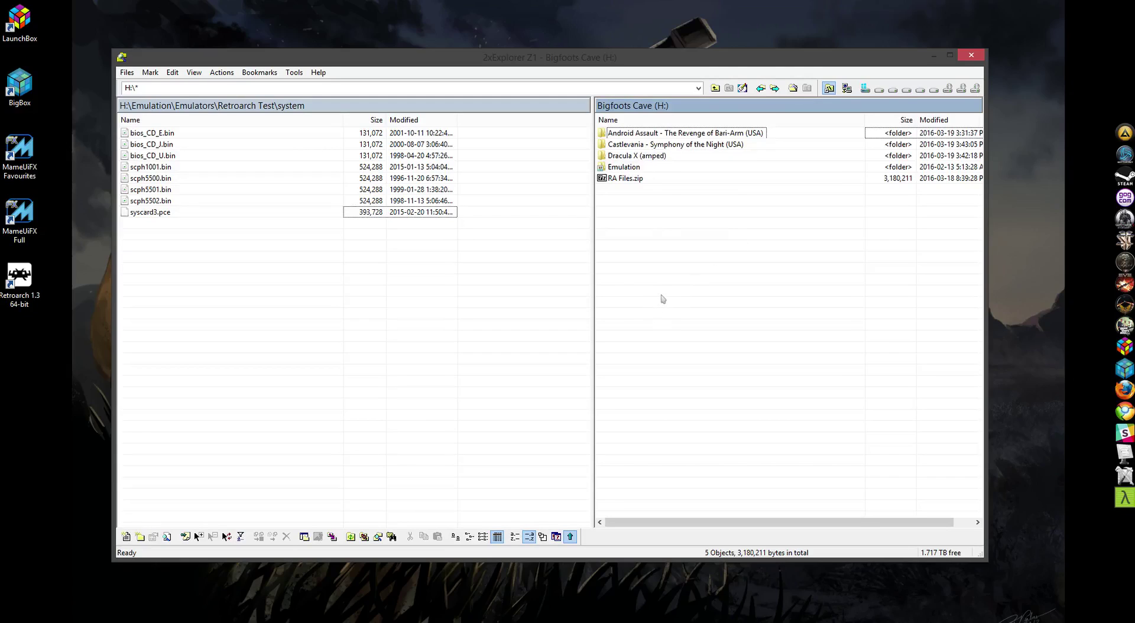
Inspect the contents of RA Files.zip and its PCE No Boot folder, and return to the root of H:.
left_click(623, 181)
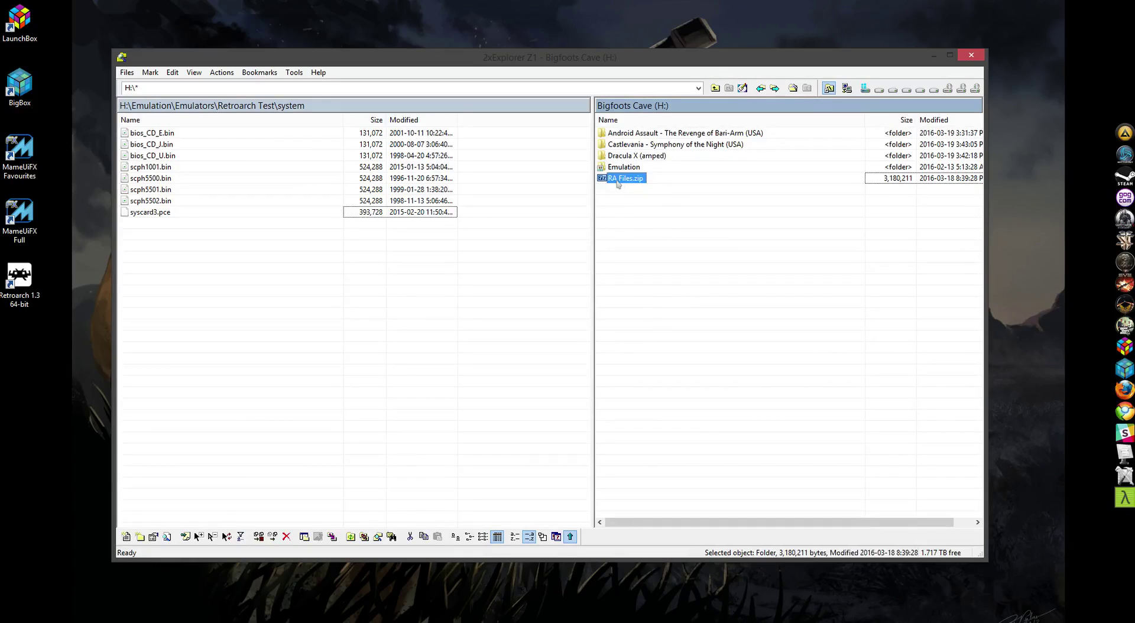
double_click(618, 184)
left_click_drag(714, 286, 613, 132)
left_click(703, 224)
double_click(644, 146)
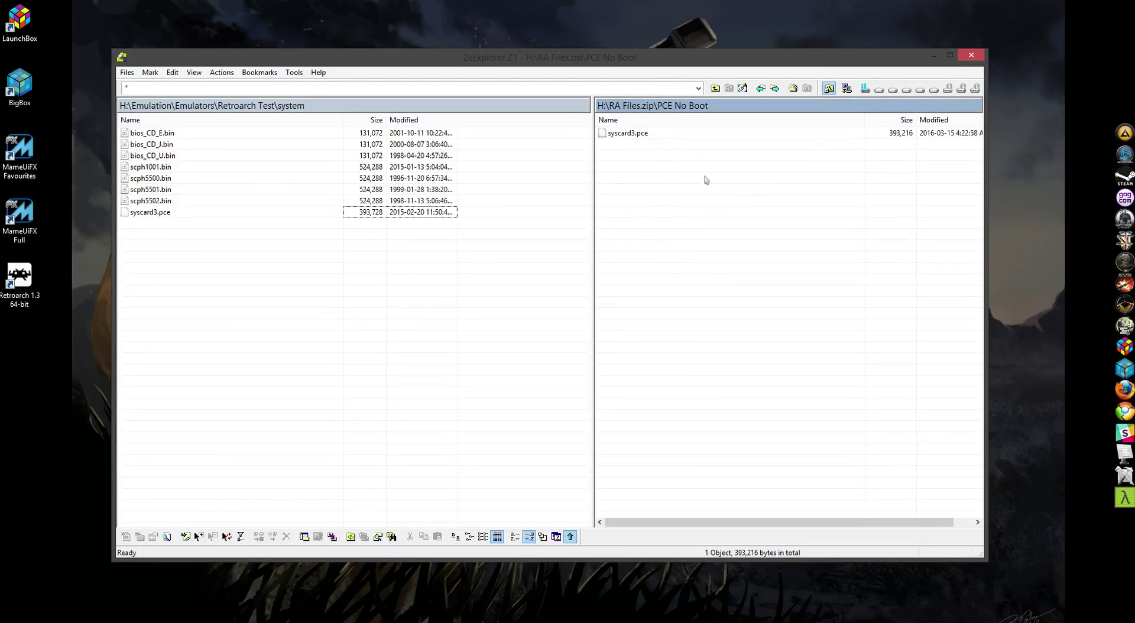
left_click(715, 88)
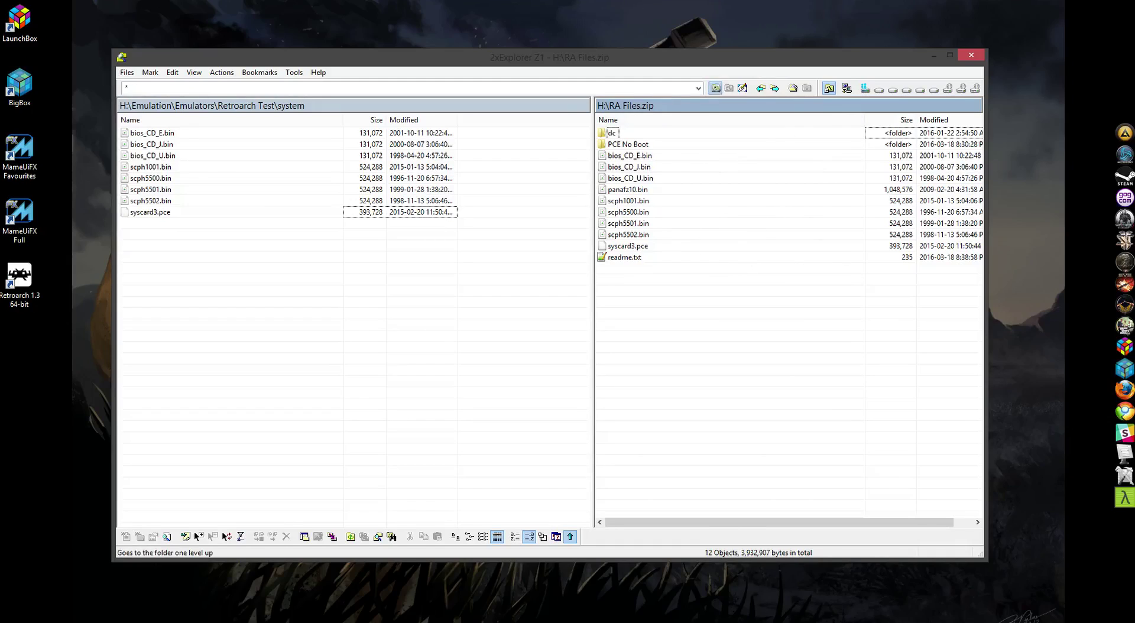
left_click(715, 88)
Launch retroarch.exe from the Retroarch Test folder and enlarge its window.
left_click(279, 244)
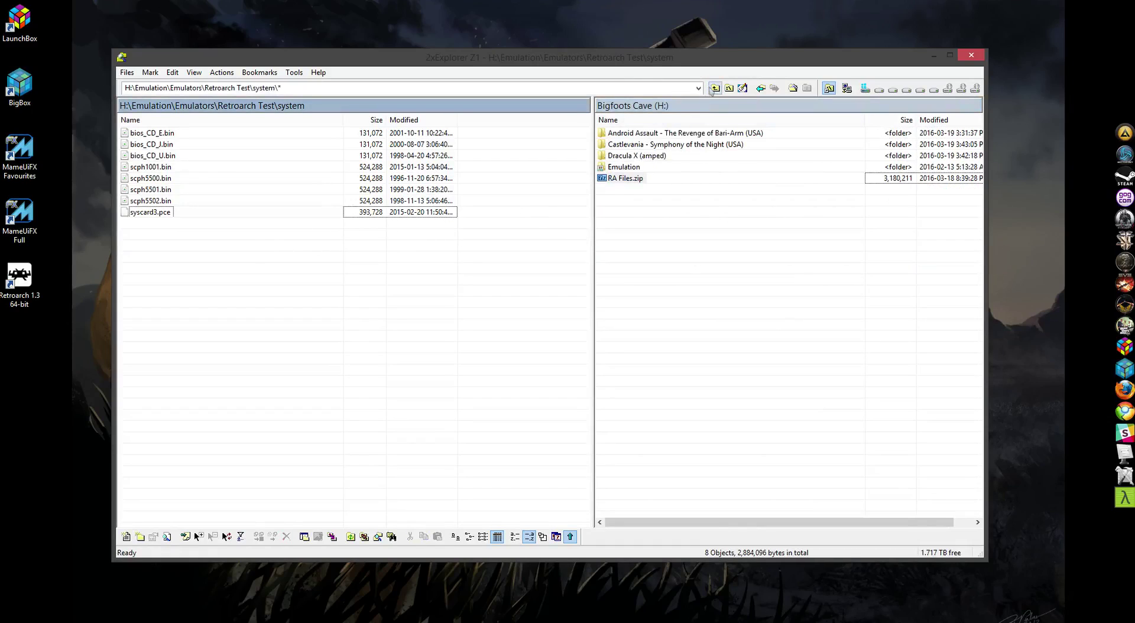
left_click(716, 88)
left_click(275, 323)
scroll(275, 324, "down", 17)
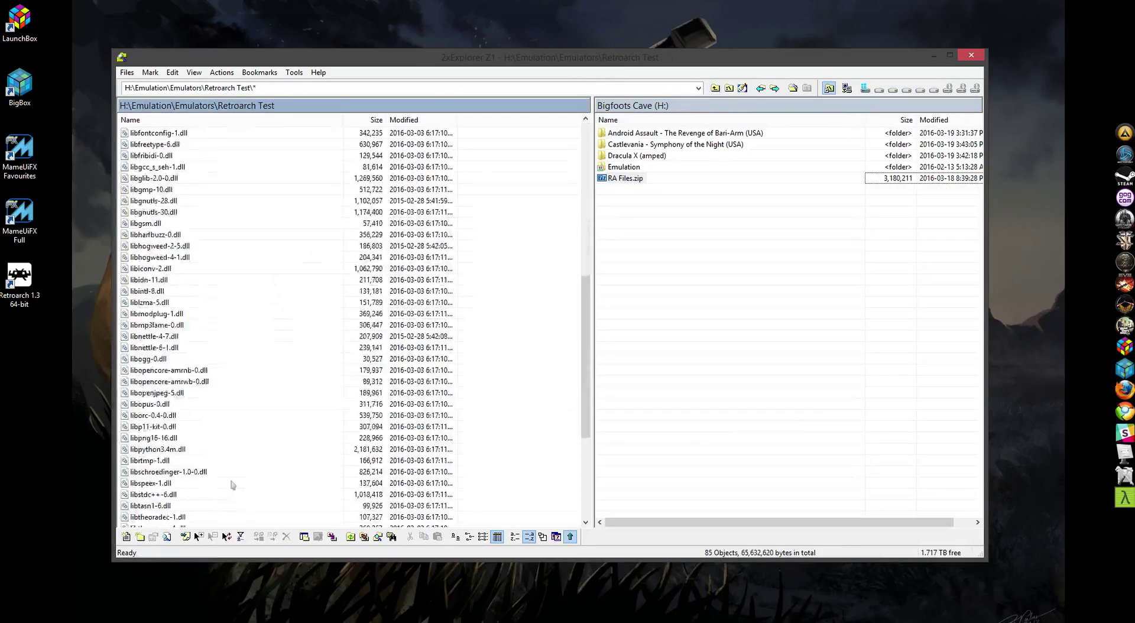
double_click(150, 494)
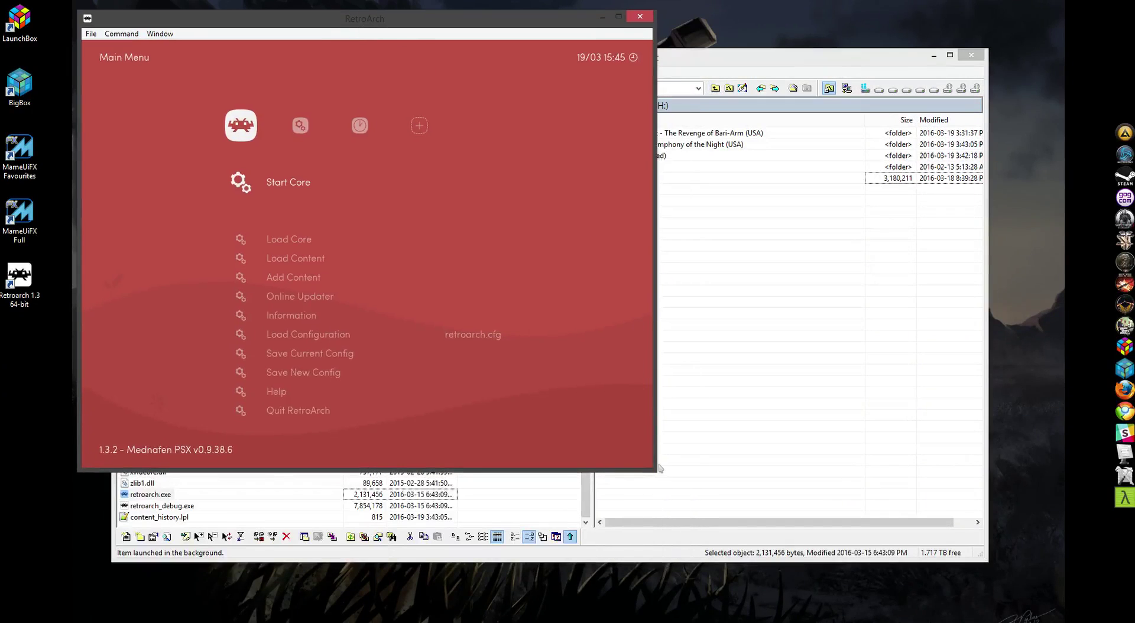
left_click_drag(654, 470, 874, 551)
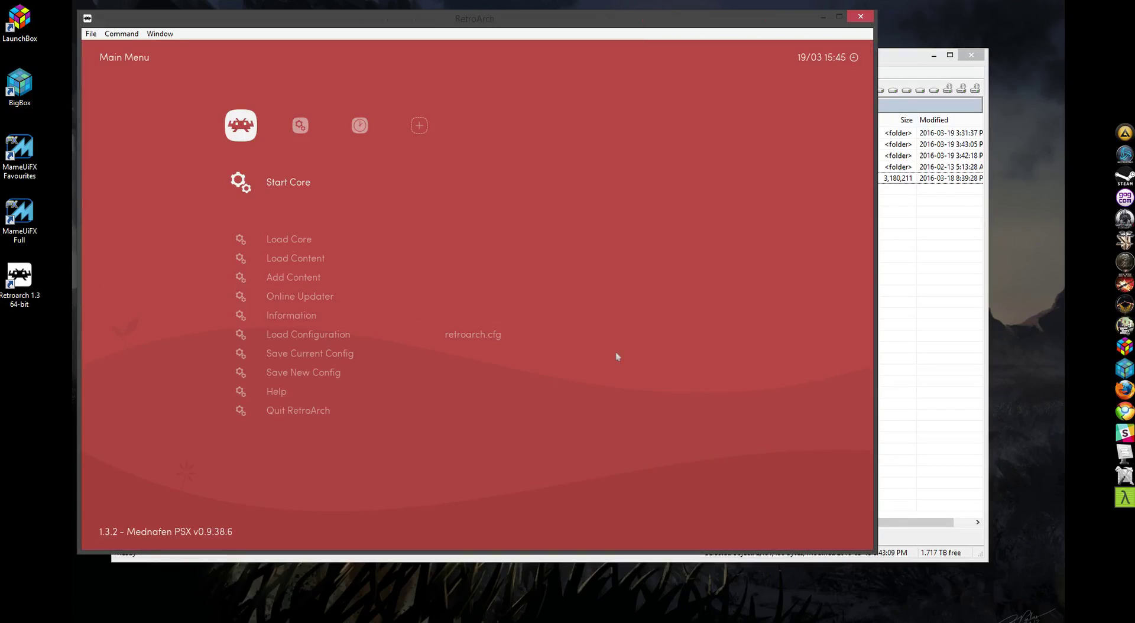
View the list of cores available to load and return to the main menu.
key("Down")
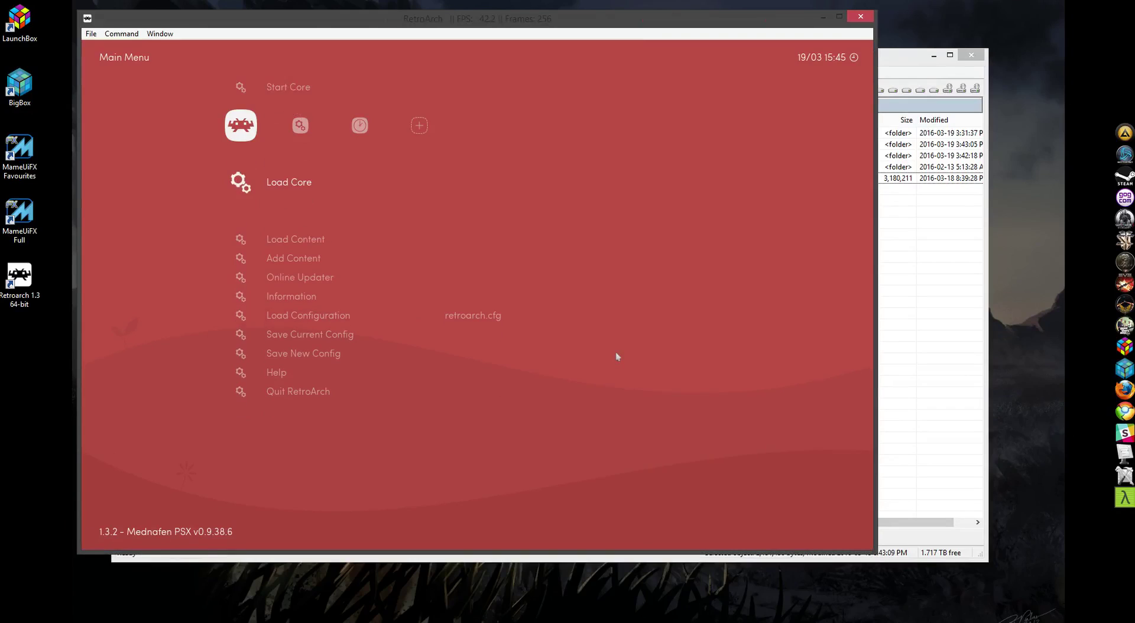
key("Return")
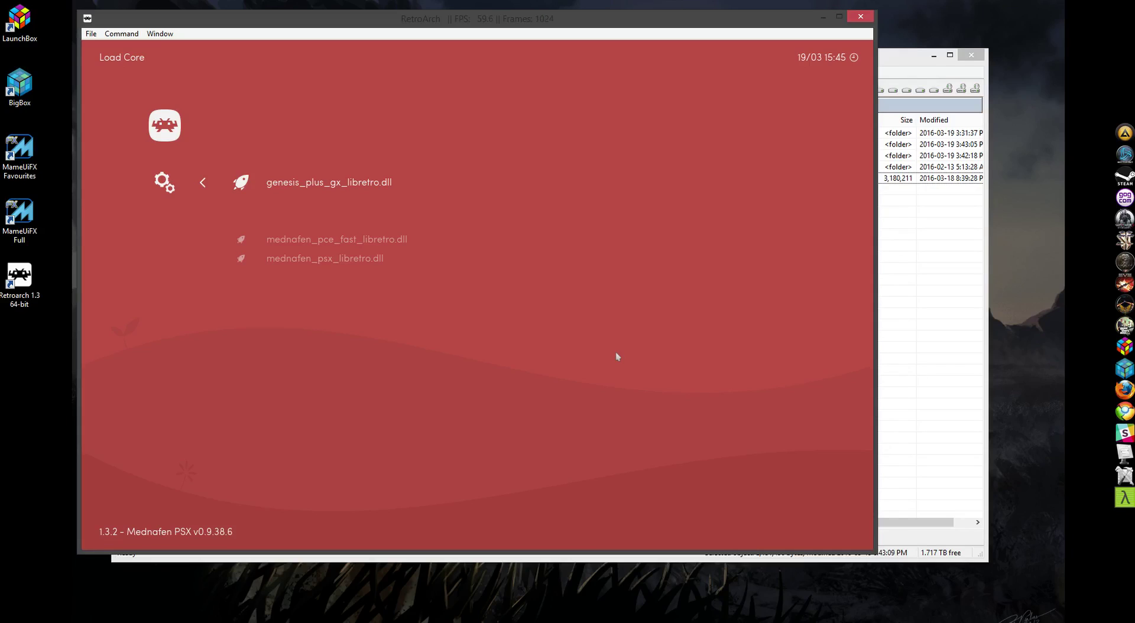
key("BackSpace")
Look at the Audio settings, including Audio Mute, and return to the main menu.
key("Right")
key("Right")
key("Left")
key("Down")
key("Down")
key("Return")
key("Down")
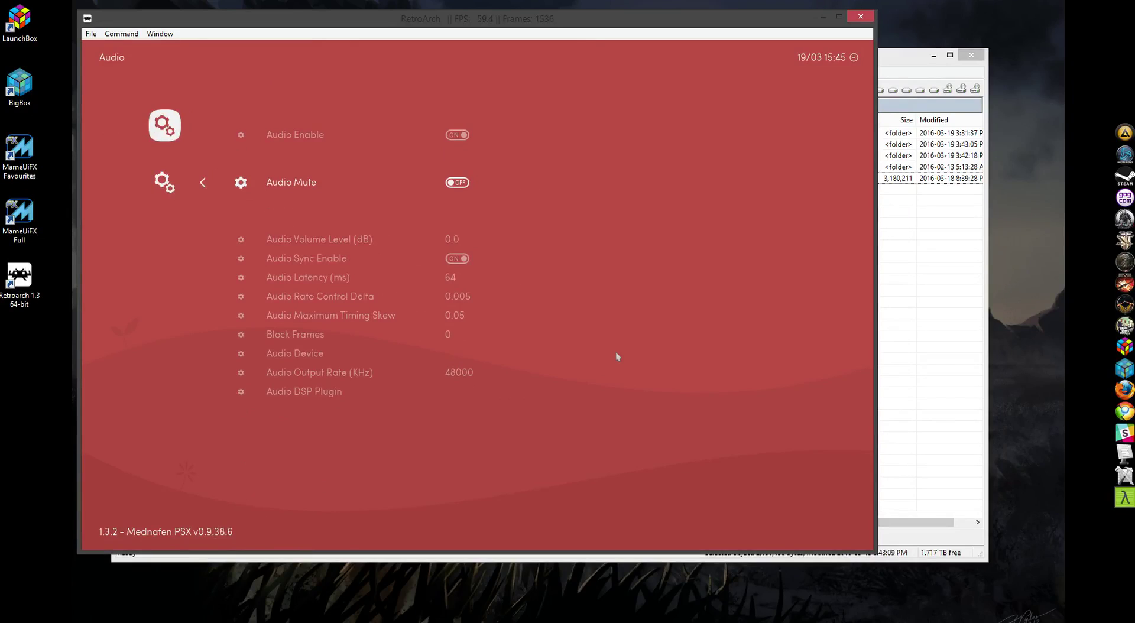
key("BackSpace")
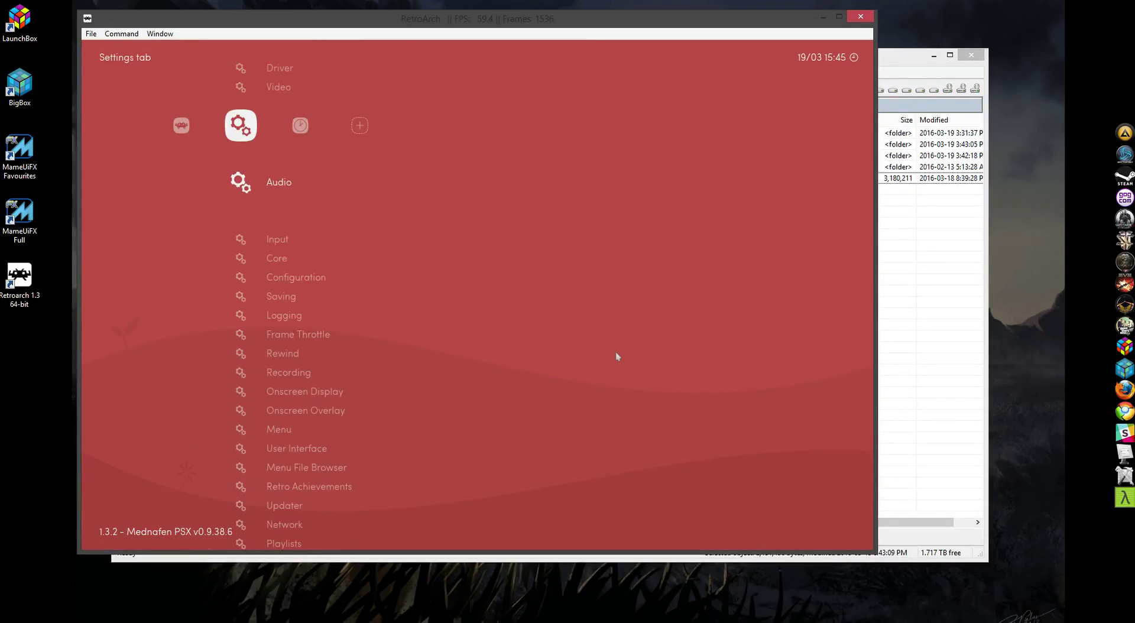
key("Left")
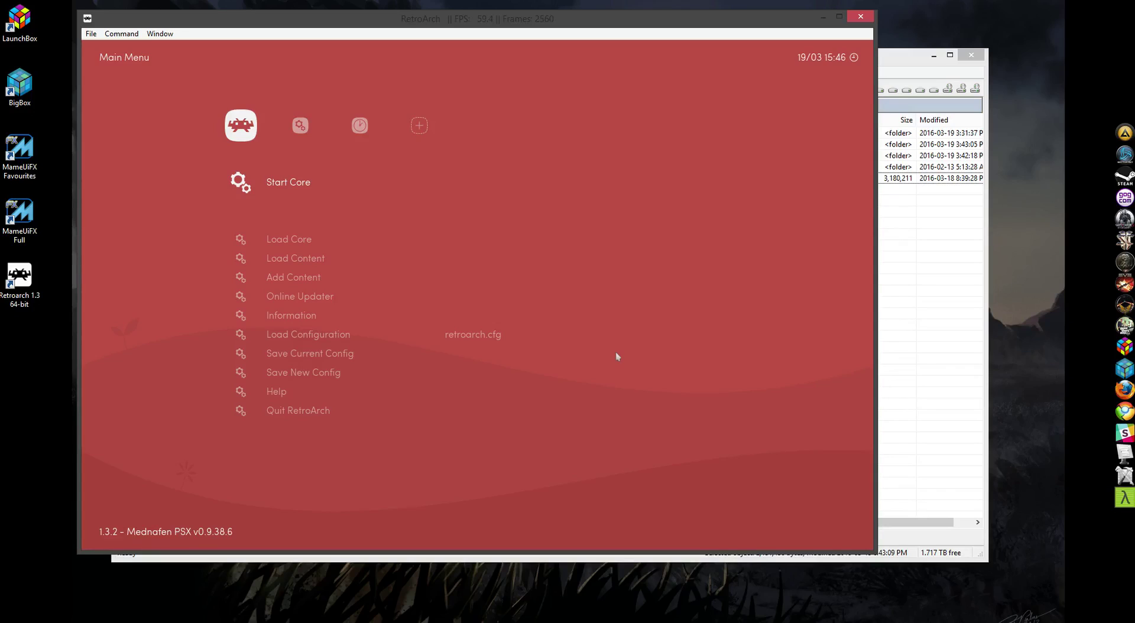
Load the genesis_plus_gx_libretro.dll core.
key("Down")
key("Return")
key("Return")
Browse for content to load in the Android Assault - The Revenge of Bari-Arm (USA) folder on H:.
key("Down")
key("Return")
key("Return")
key("Down")
key("Down")
key("Down")
key("Down")
key("Down")
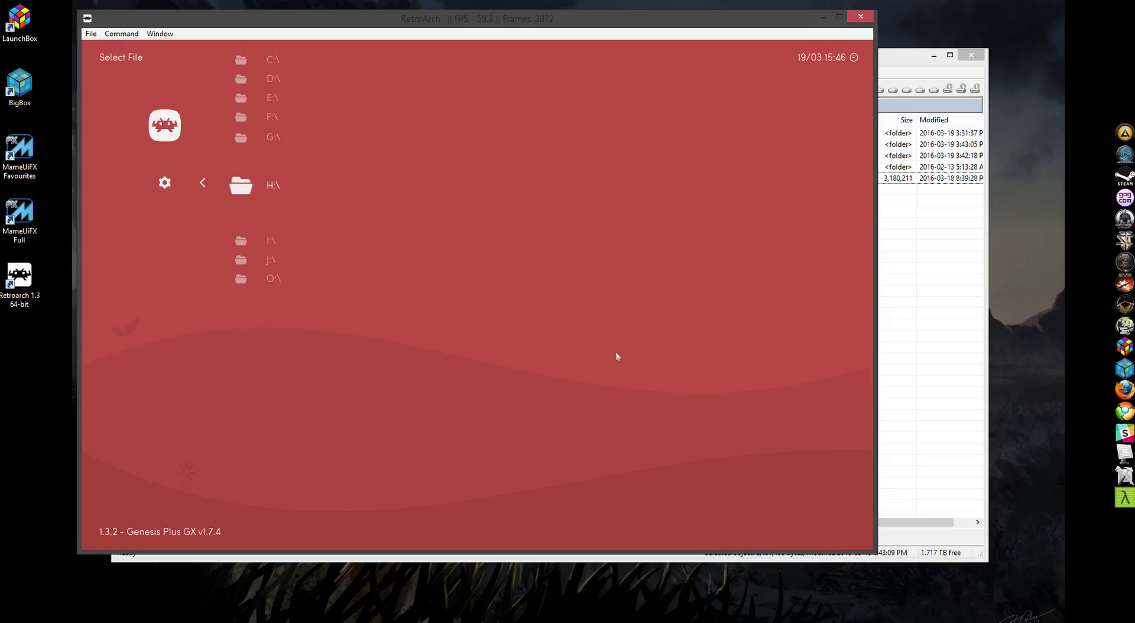
key("Return")
key("Down")
key("Return")
Load the Android Assault - The Revenge of Bari-Arm (USA) .cue file rather than the .bin file.
key("Down")
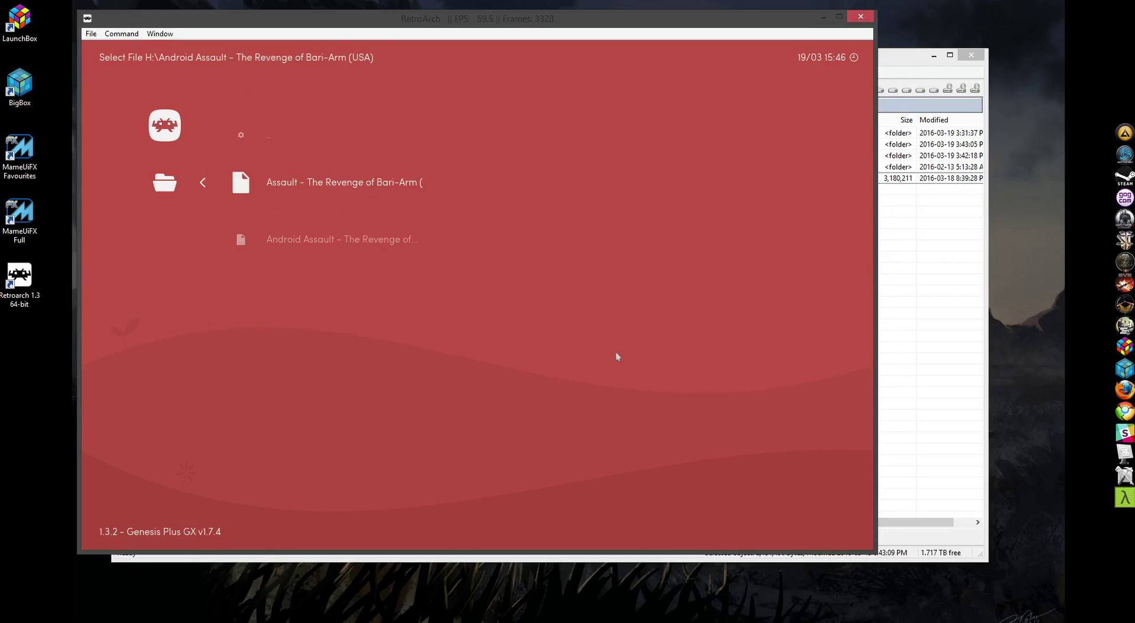
key("Down")
key("Up")
key("Down")
key("Up")
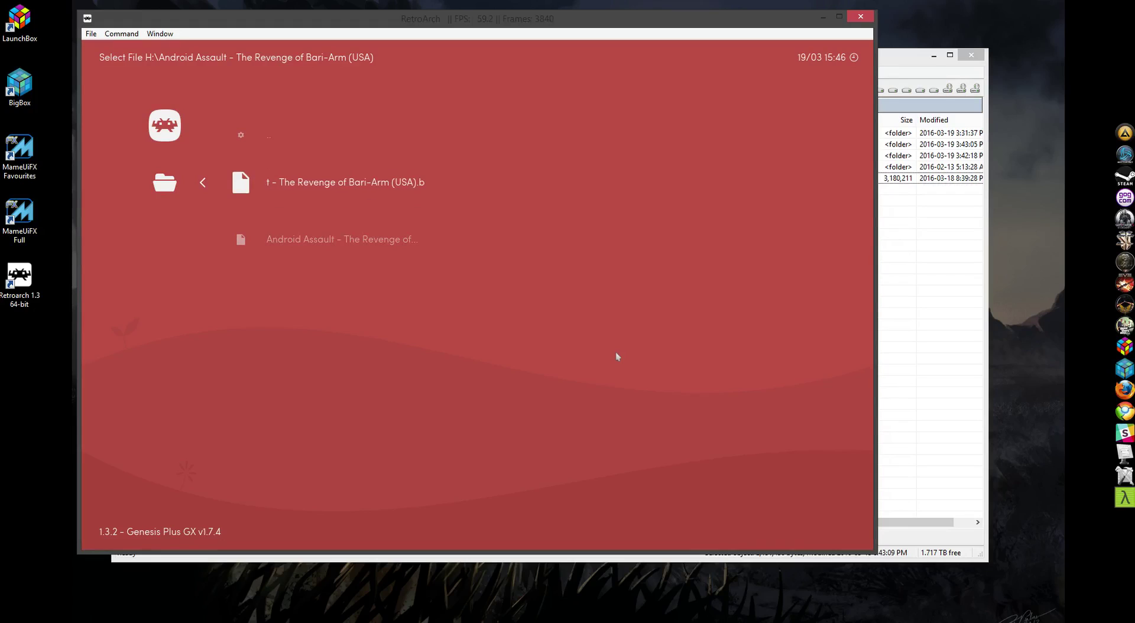
key("Down")
key("Return")
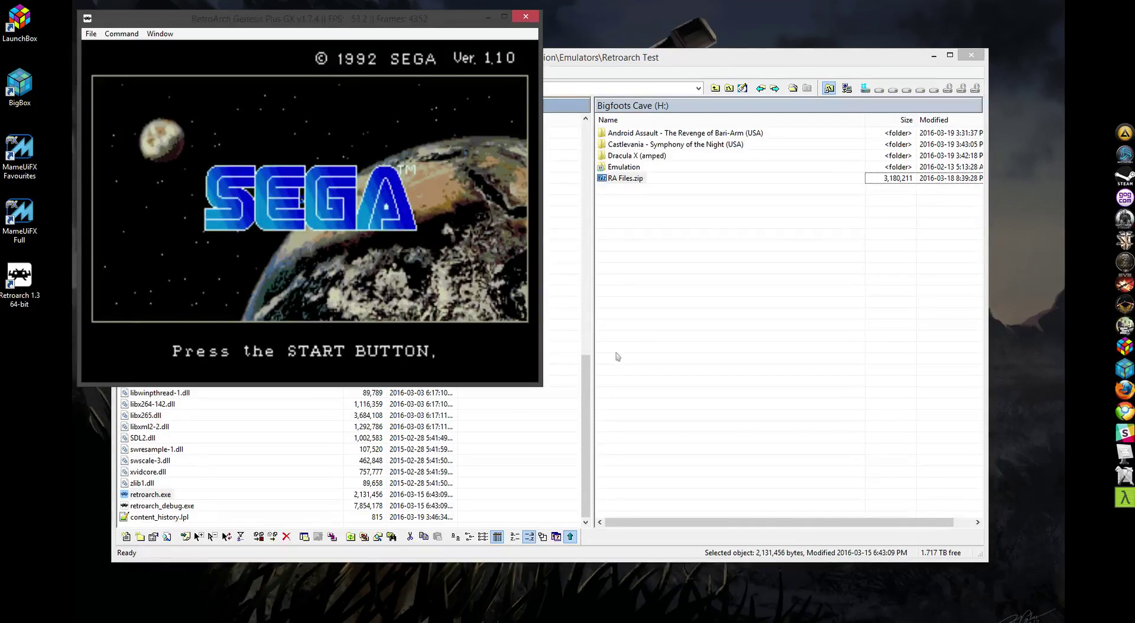
Turn on Audio Mute in the Audio settings and resume the running content.
key("F1")
key("Right")
key("Down")
key("Down")
key("Return")
key("Down")
key("Return")
key("F1")
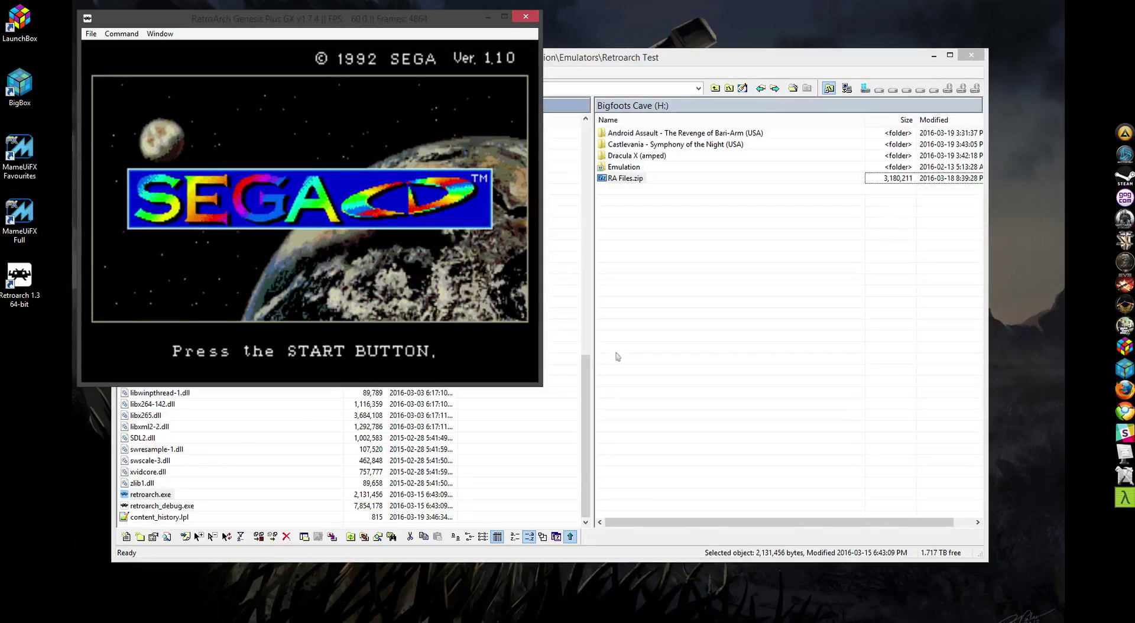
Start the game from the Sega CD boot screen and enlarge the emulator window.
key("Return")
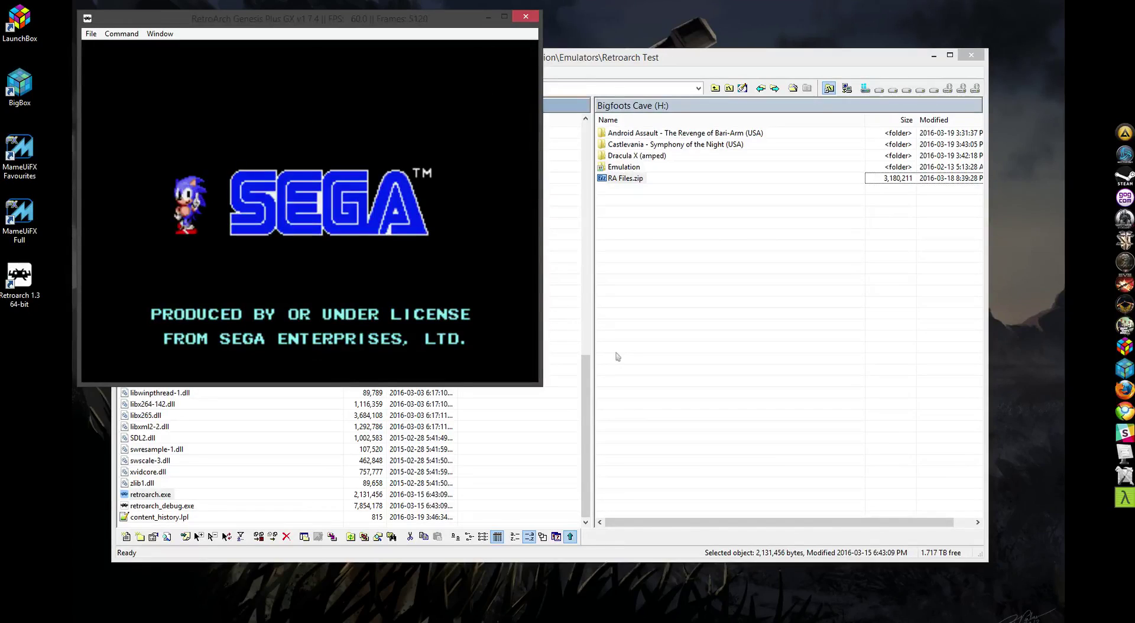
left_click_drag(540, 385, 804, 520)
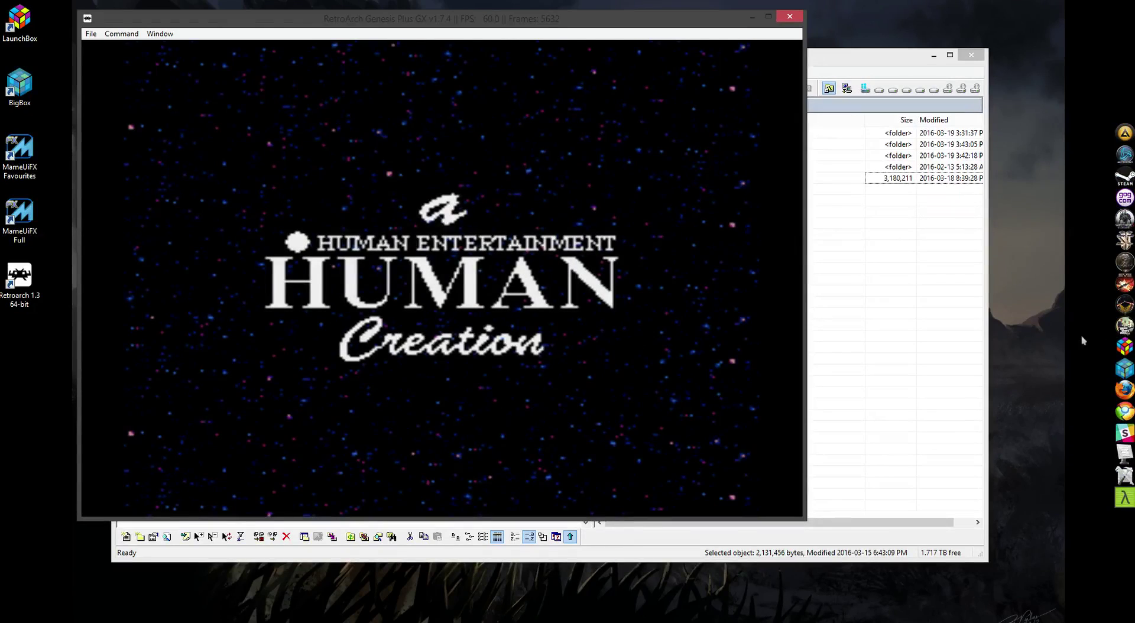
Return to the main menu and load the mednafen_pce_fast_libretro.dll core.
key("F1")
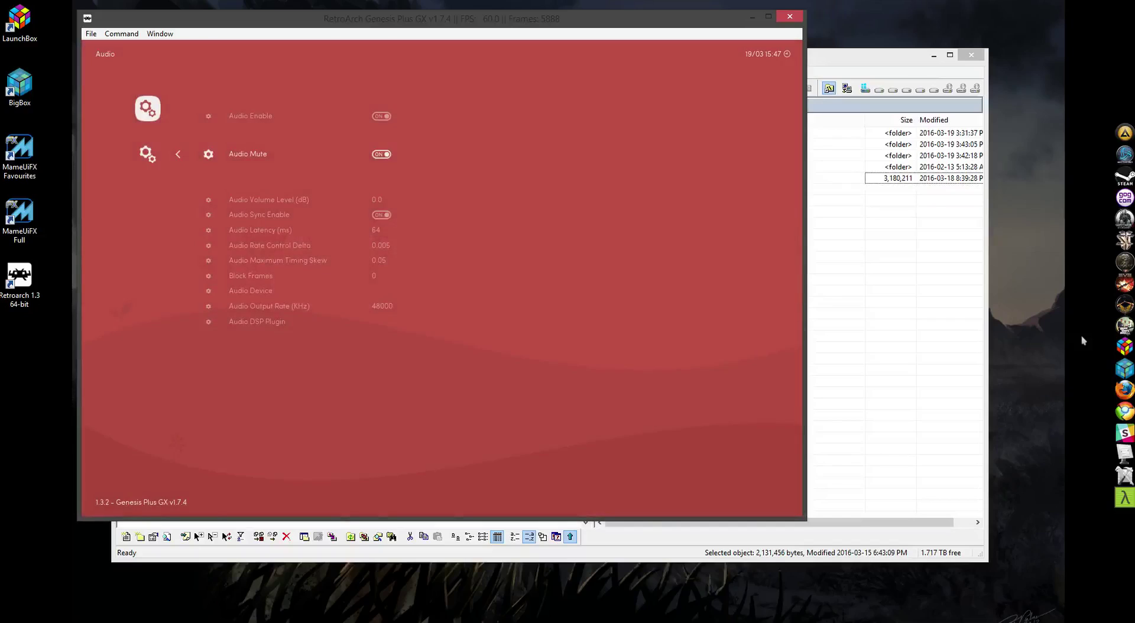
key("BackSpace")
key("Left")
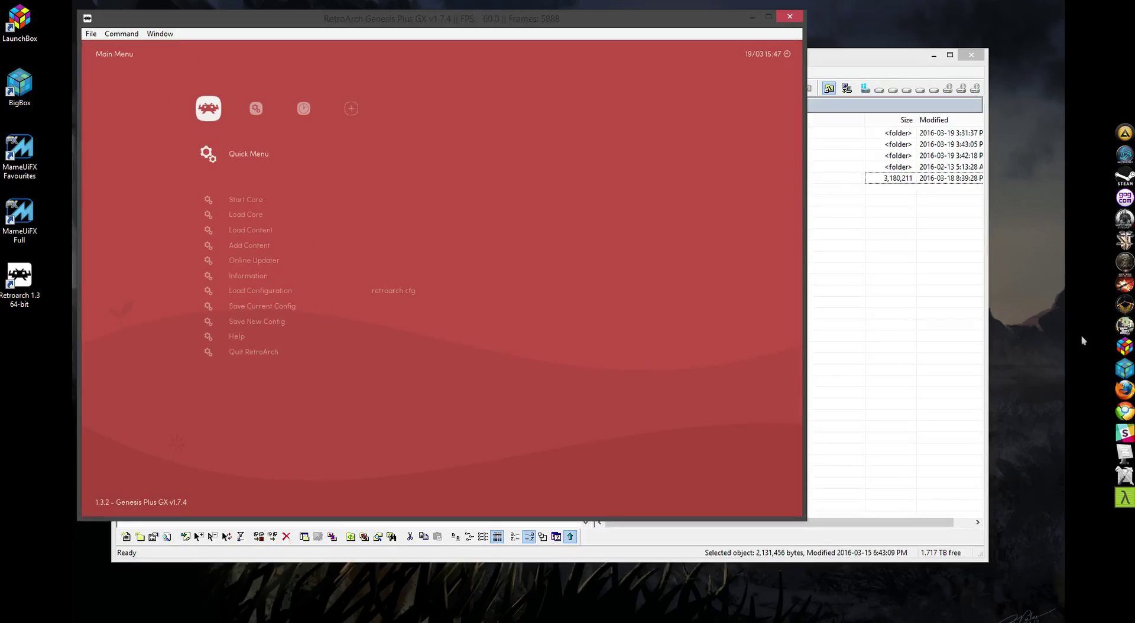
key("Down")
key("Down")
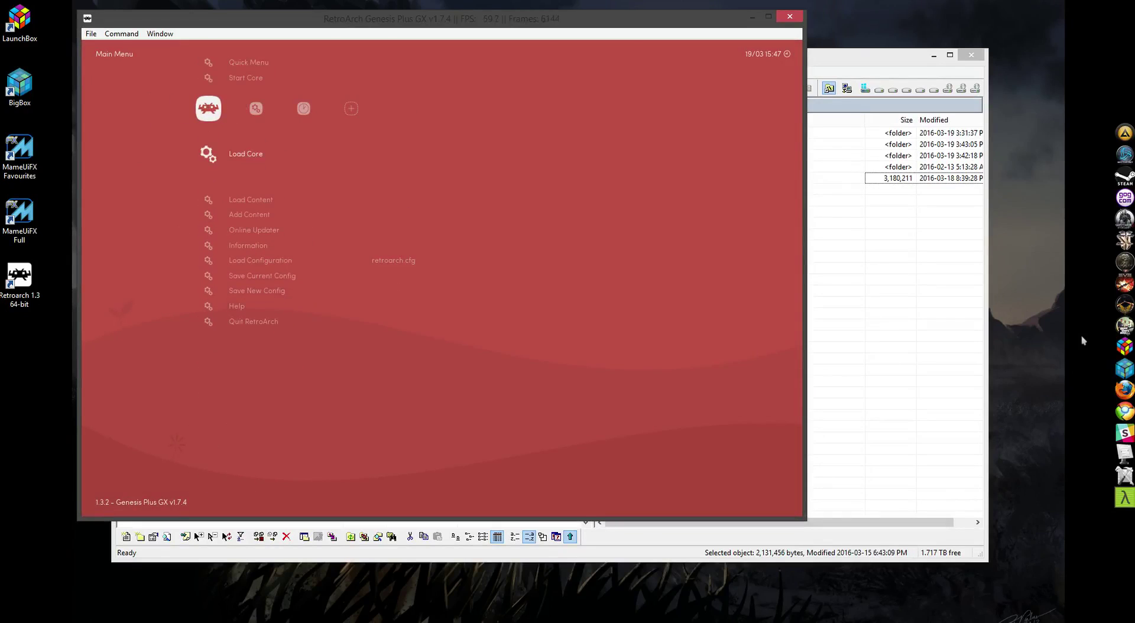
key("Return")
key("Down")
key("Return")
Check the Audio settings with the PCE Fast core loaded and go back to the main menu.
key("Right")
key("Down")
key("Down")
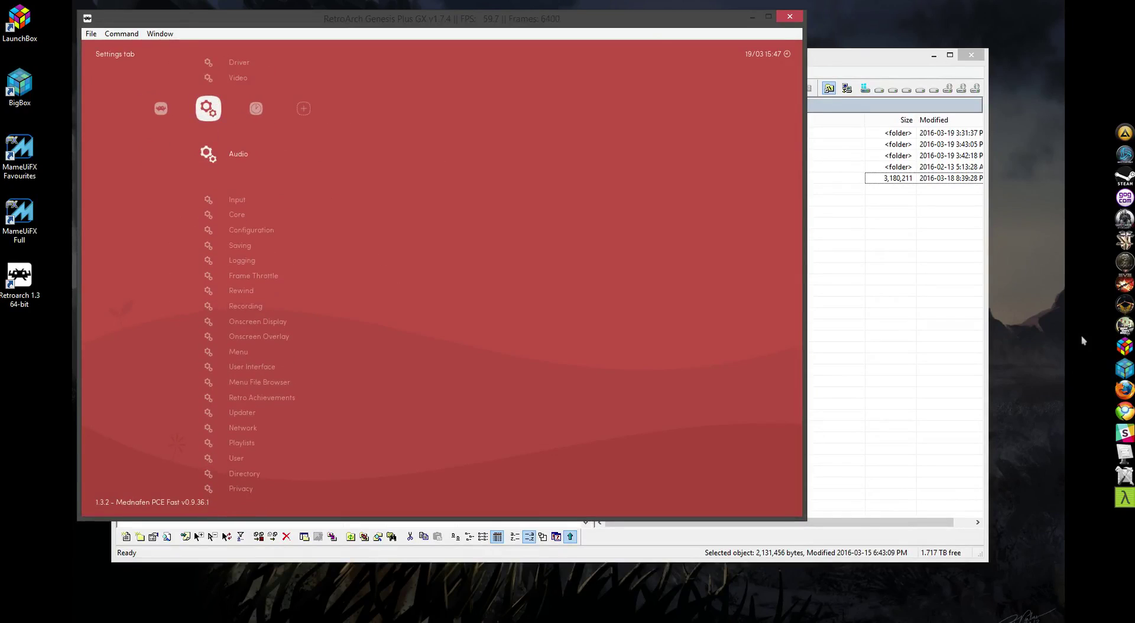
key("Return")
key("BackSpace")
key("Left")
Start loading content from the main menu and browse to the H:\ drive.
key("Down")
key("Down")
key("Down")
key("Down")
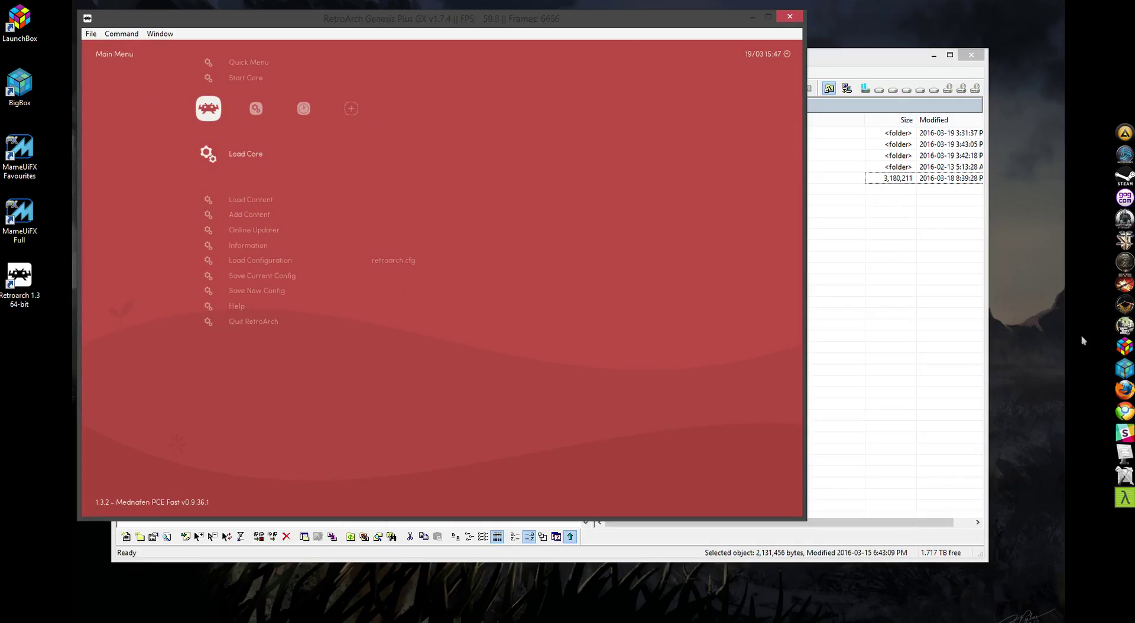
key("Return")
key("Down")
key("Up")
key("Return")
key("Down")
key("Down")
key("Down")
key("Down")
key("Down")
key("Return")
Open the Dracula X (amped) folder and load the Rondo of Blood disc file with the PCE Fast core.
key("Down")
key("Down")
key("Down")
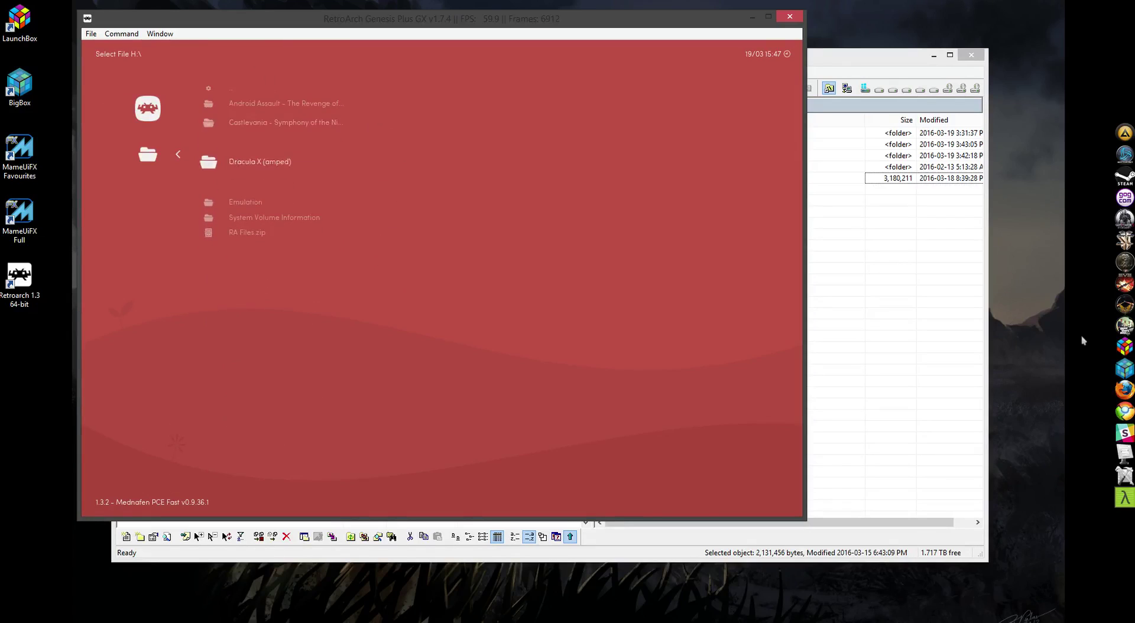
key("Return")
key("Down")
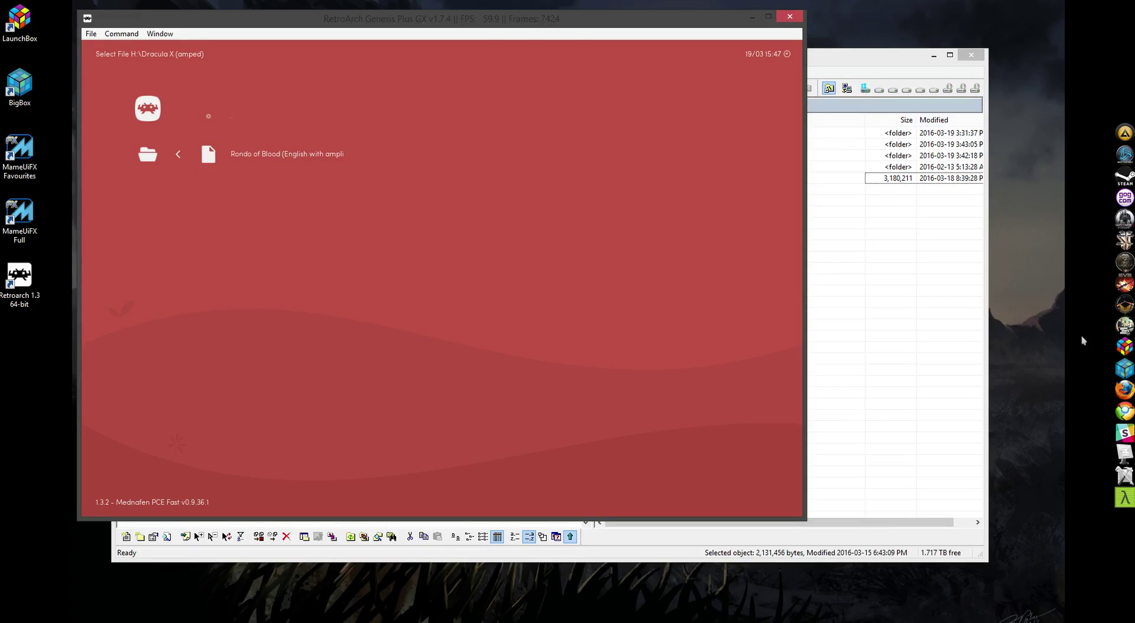
key("Return")
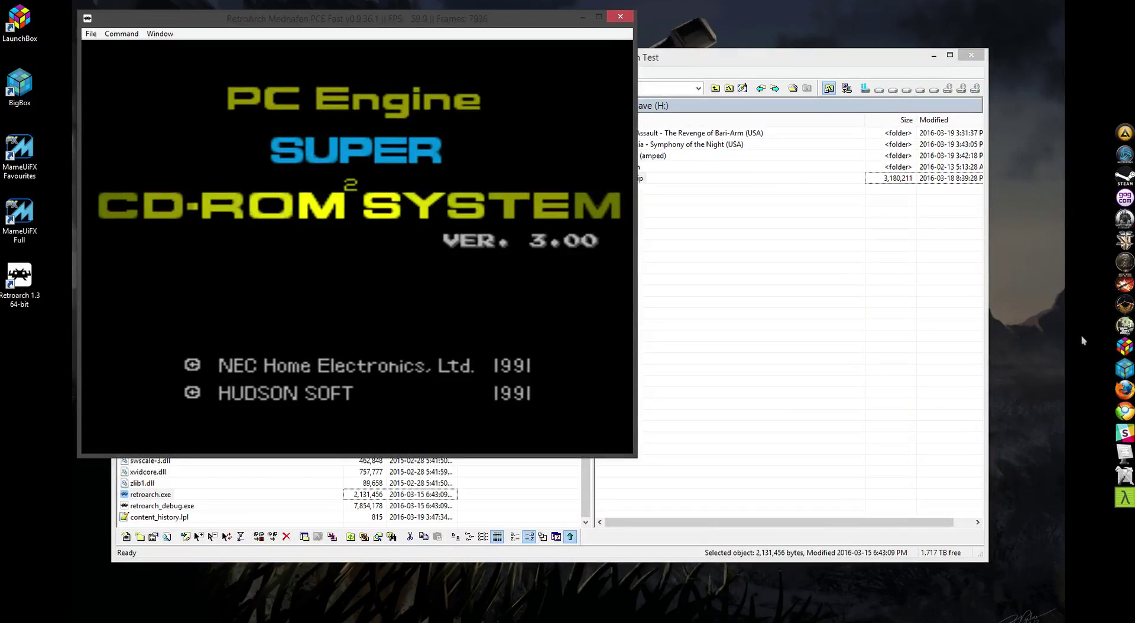
Start the game from the PC Engine Super CD-ROM boot screen and enlarge the emulator window.
key("Return")
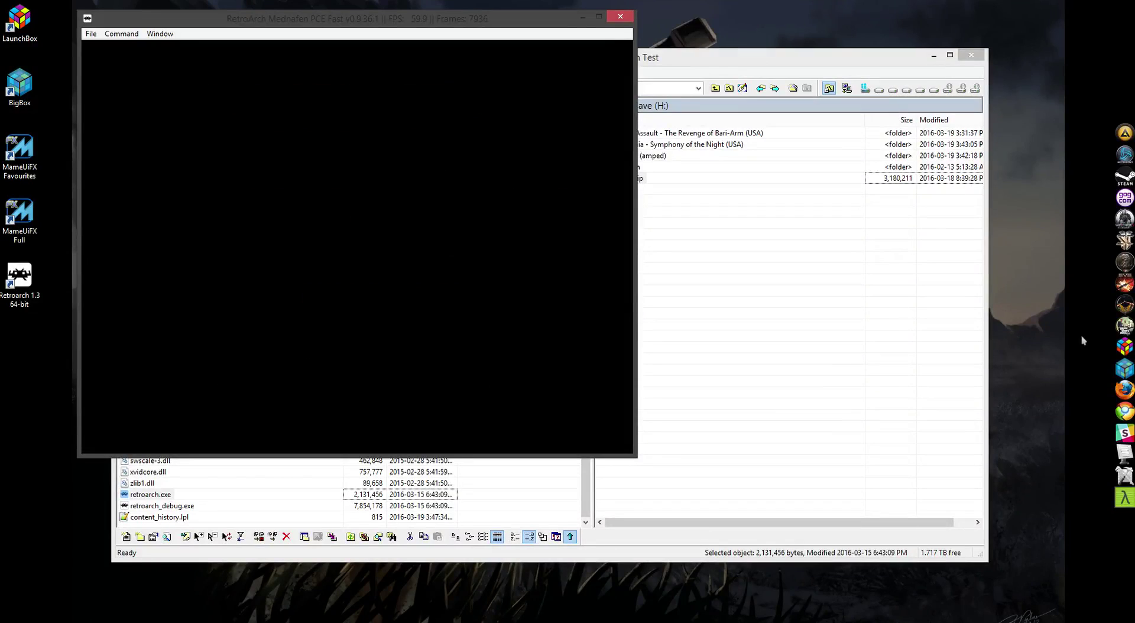
left_click_drag(636, 456, 845, 556)
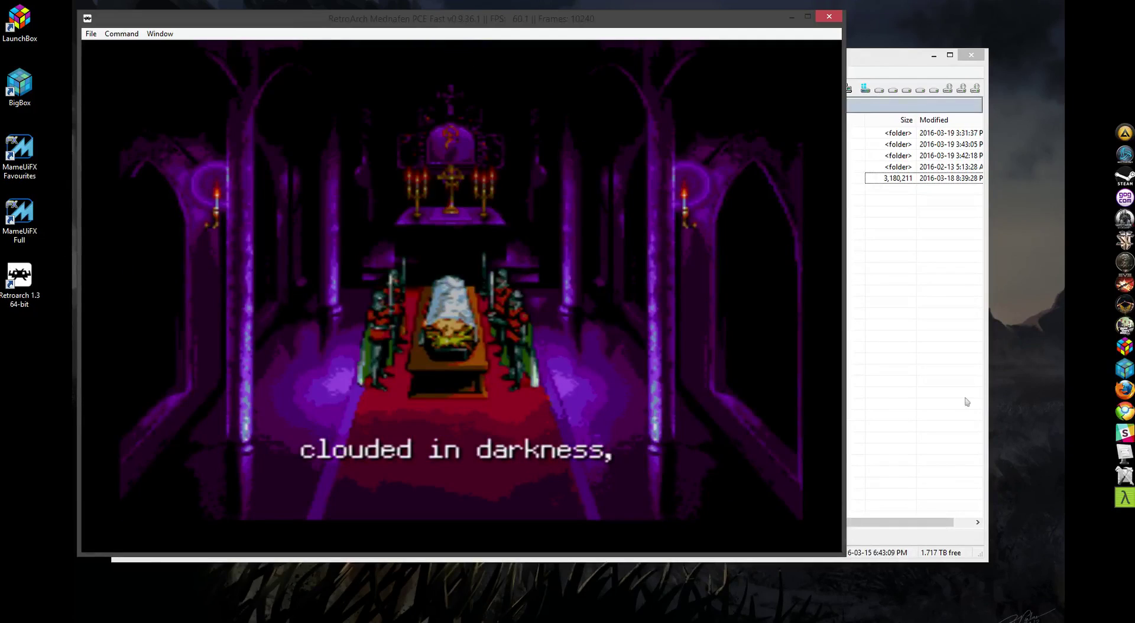
Leave the running PC Engine game for the main menu, look at the list of cores and return to the Load Core entry.
key("F1")
key("Down")
key("Down")
key("Down")
key("Return")
key("BackSpace")
key("Up")
key("Return")
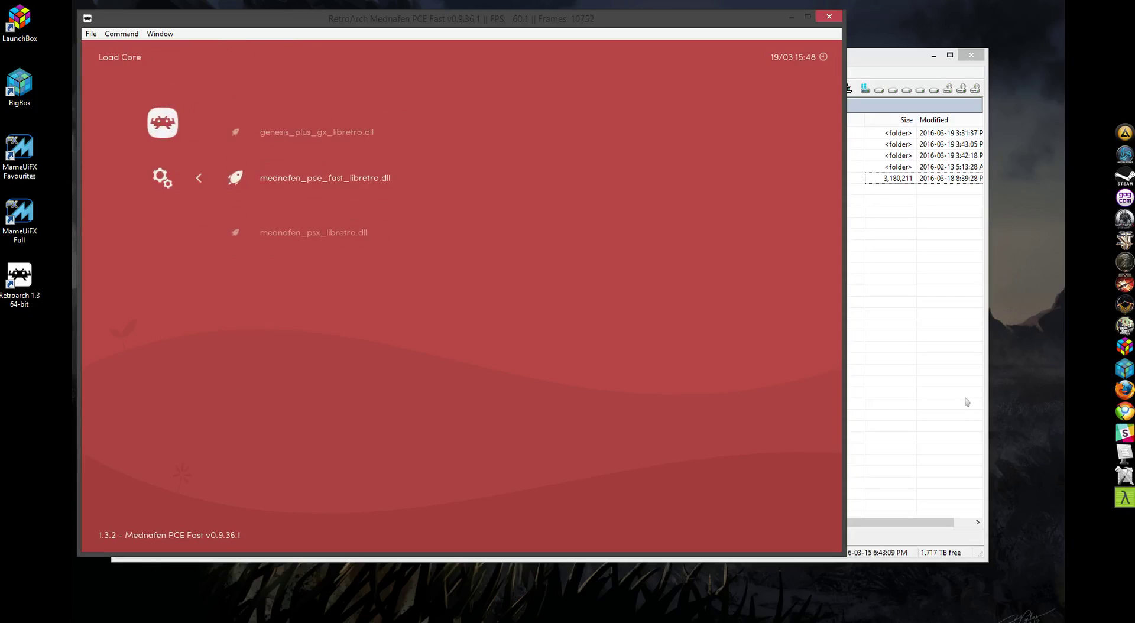
key("BackSpace")
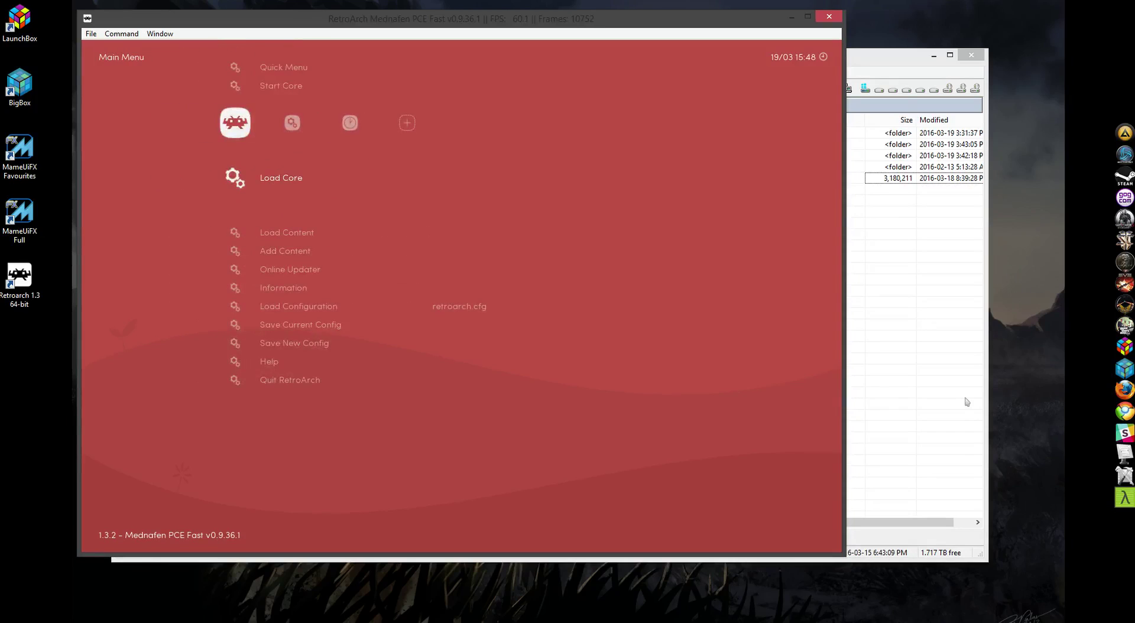
Load the mednafen_psx_libretro.dll core.
key("Return")
key("Down")
key("Down")
key("Return")
Browse to the H:\ drive to select content for the PlayStation core.
key("Down")
key("Return")
key("Return")
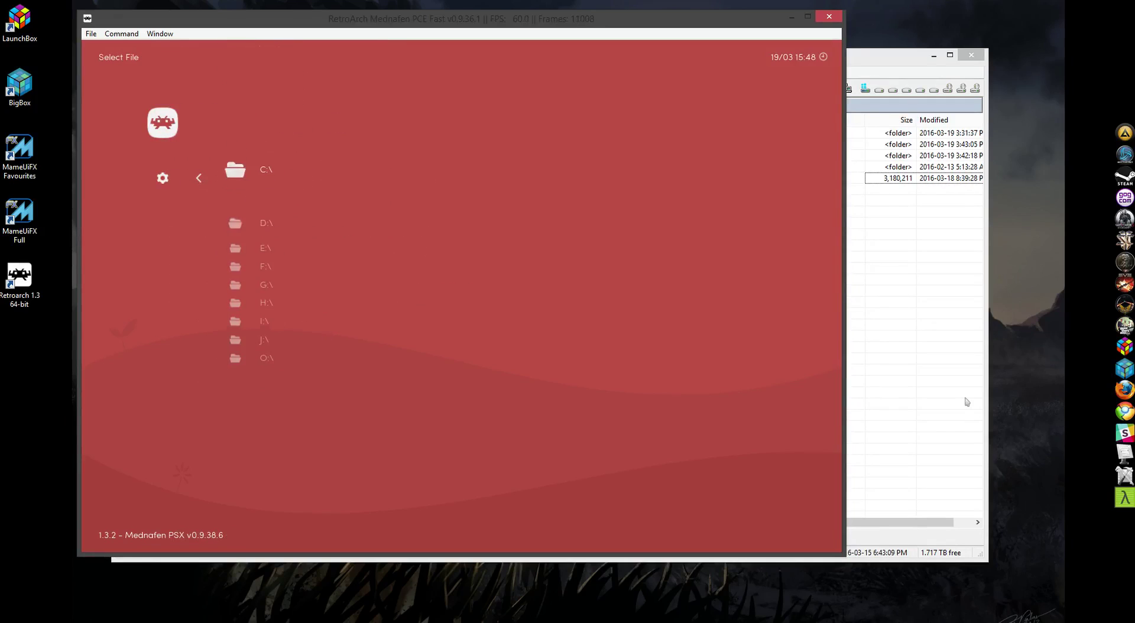
key("Down")
key("Down")
key("Down")
key("Down")
key("Down")
key("Return")
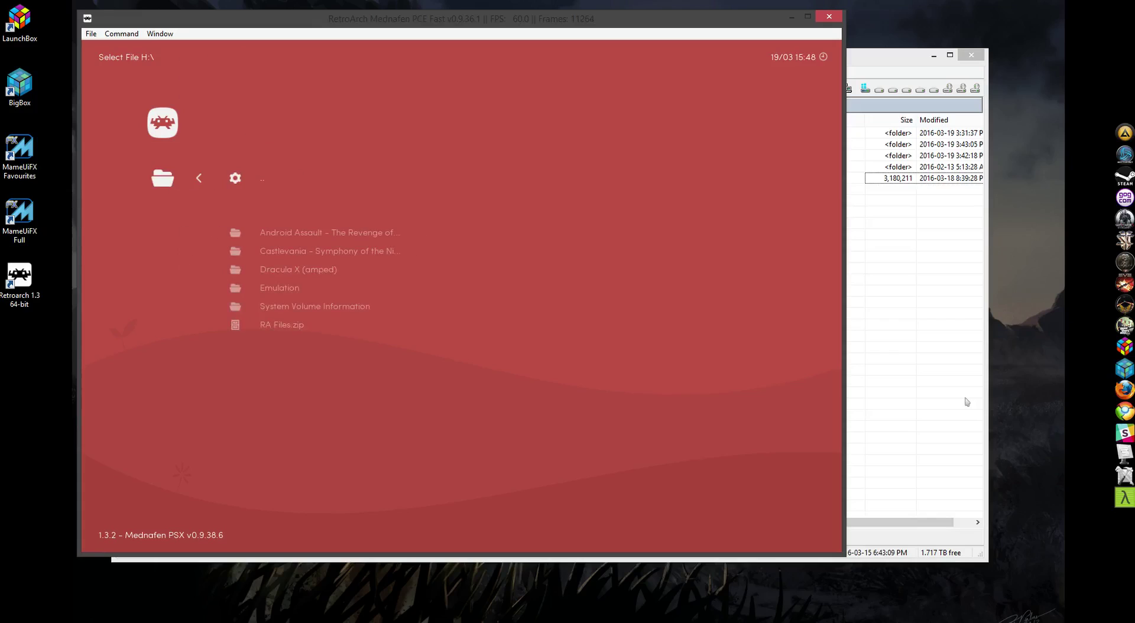
Load the disc file from the Castlevania - Symphony of the Night (USA) folder and enlarge the emulator window.
key("Down")
key("Down")
key("Return")
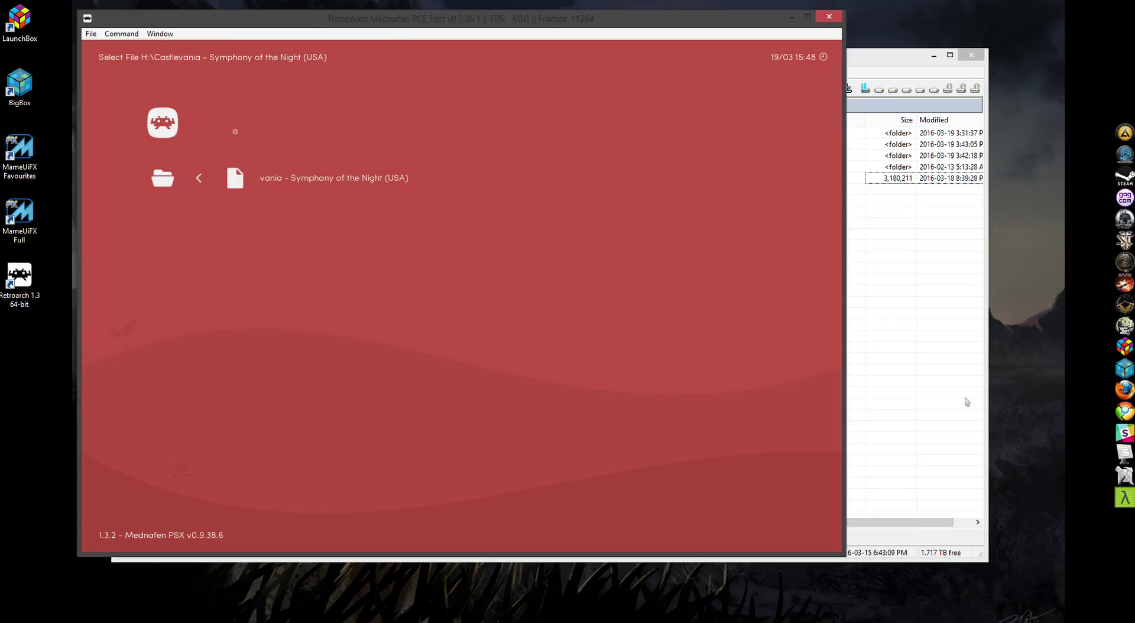
key("Return")
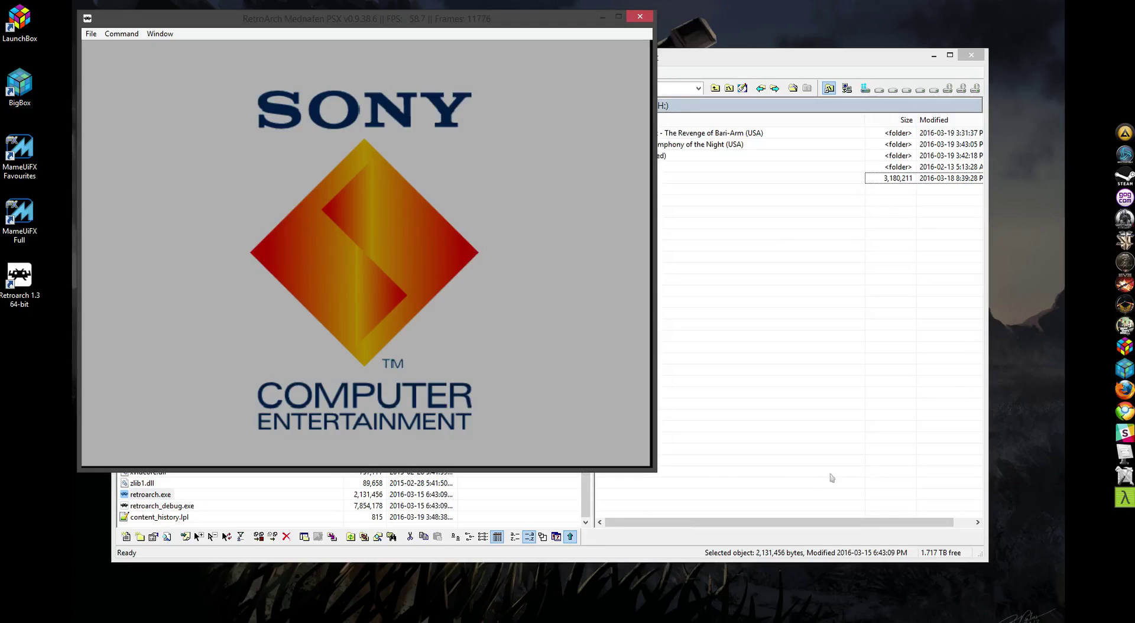
left_click_drag(654, 470, 840, 547)
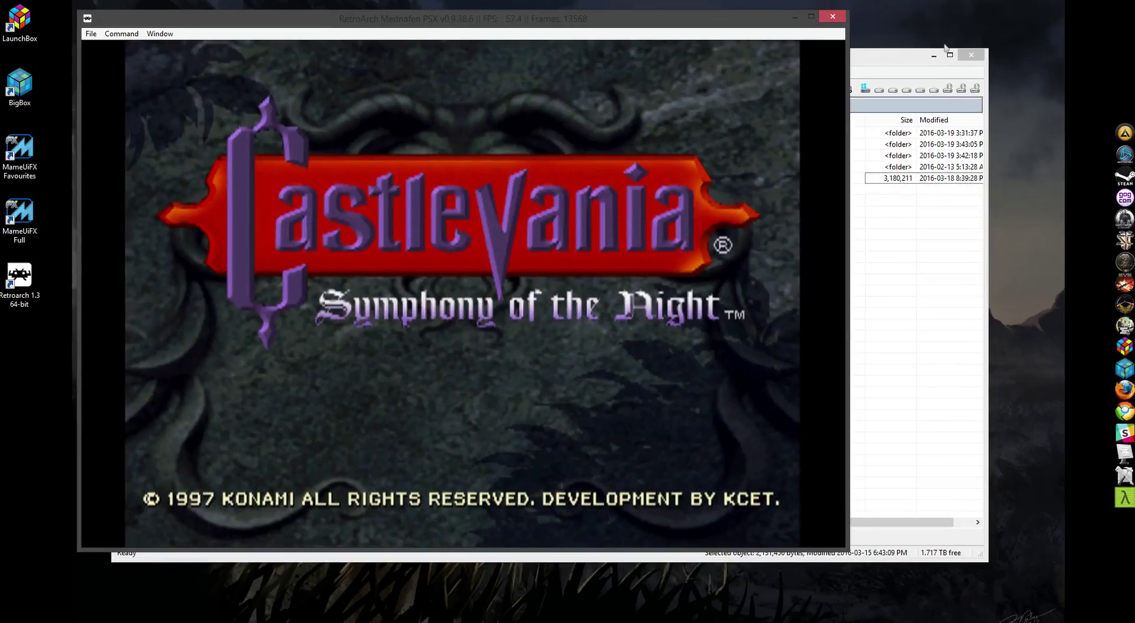
Open the Quick Menu over the running PlayStation game.
key("F1")
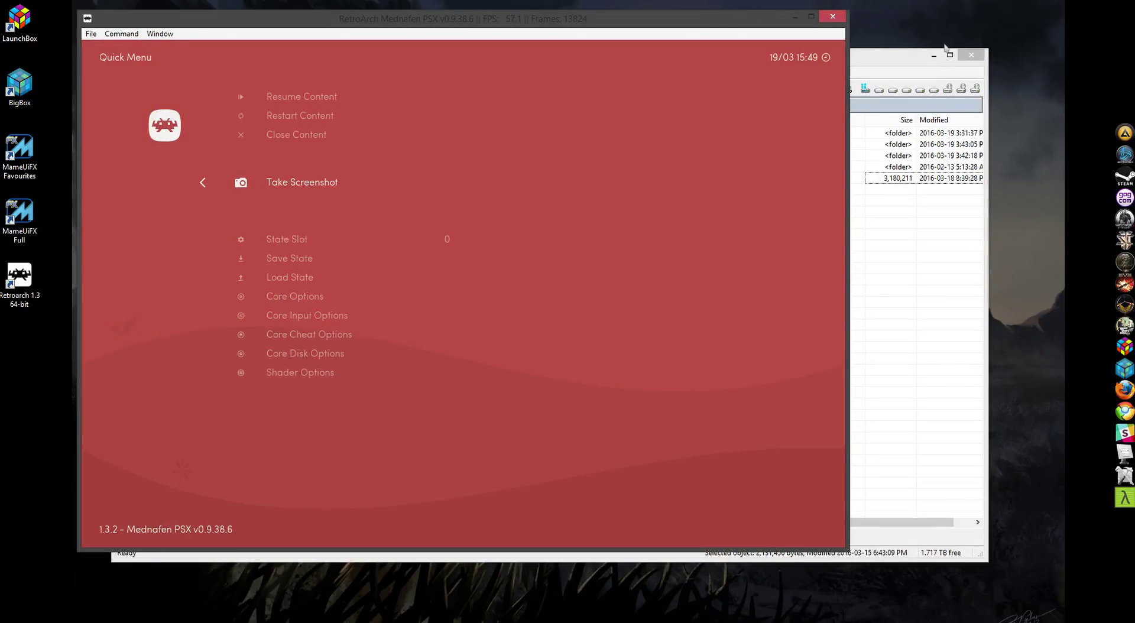